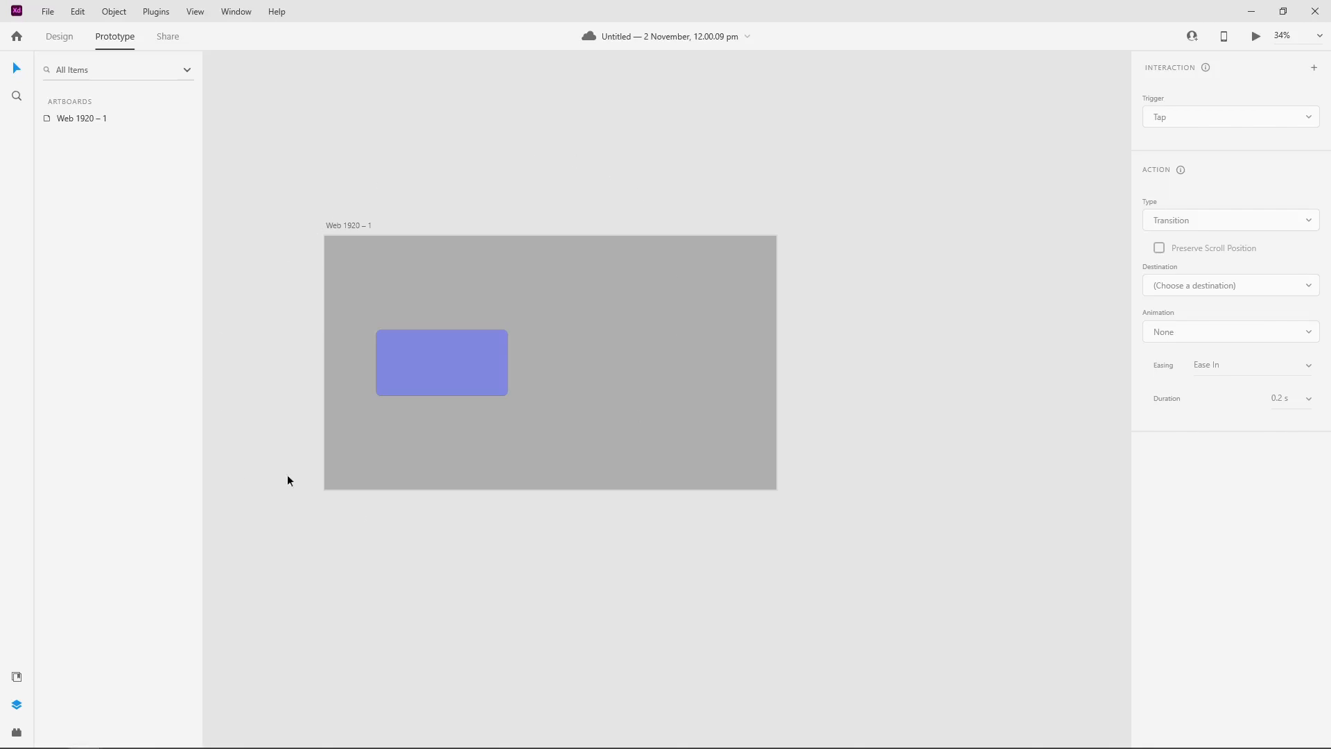
Step: Switch to Design mode and duplicate the Web 1920 – 1 artboard
left_click(568, 363)
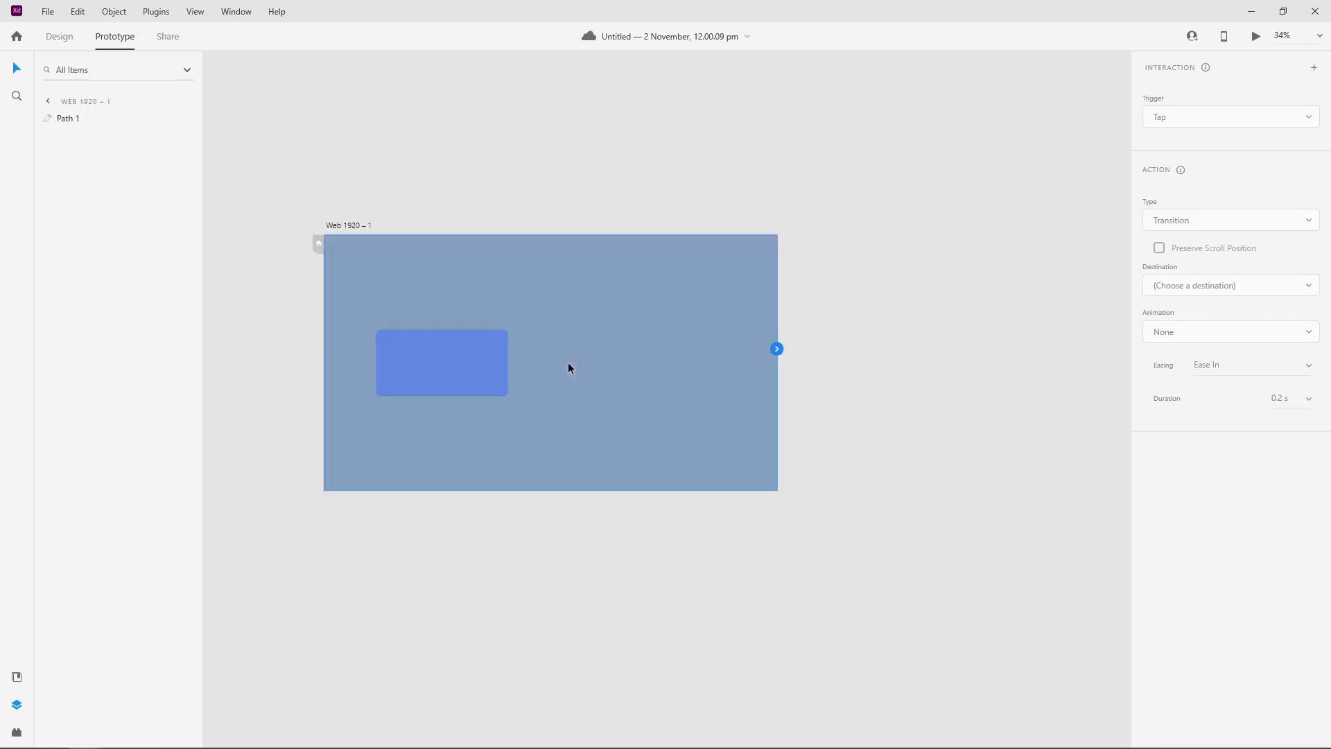
left_click(542, 187)
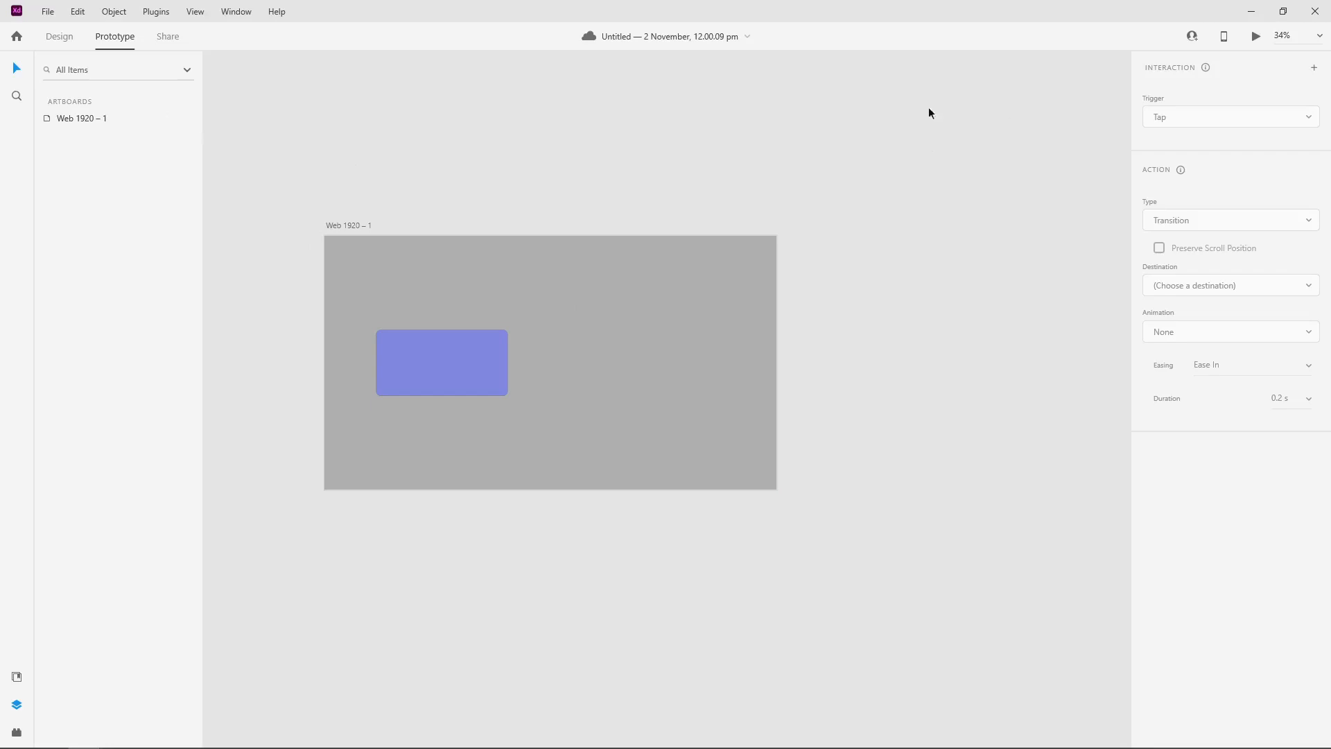
left_click(60, 38)
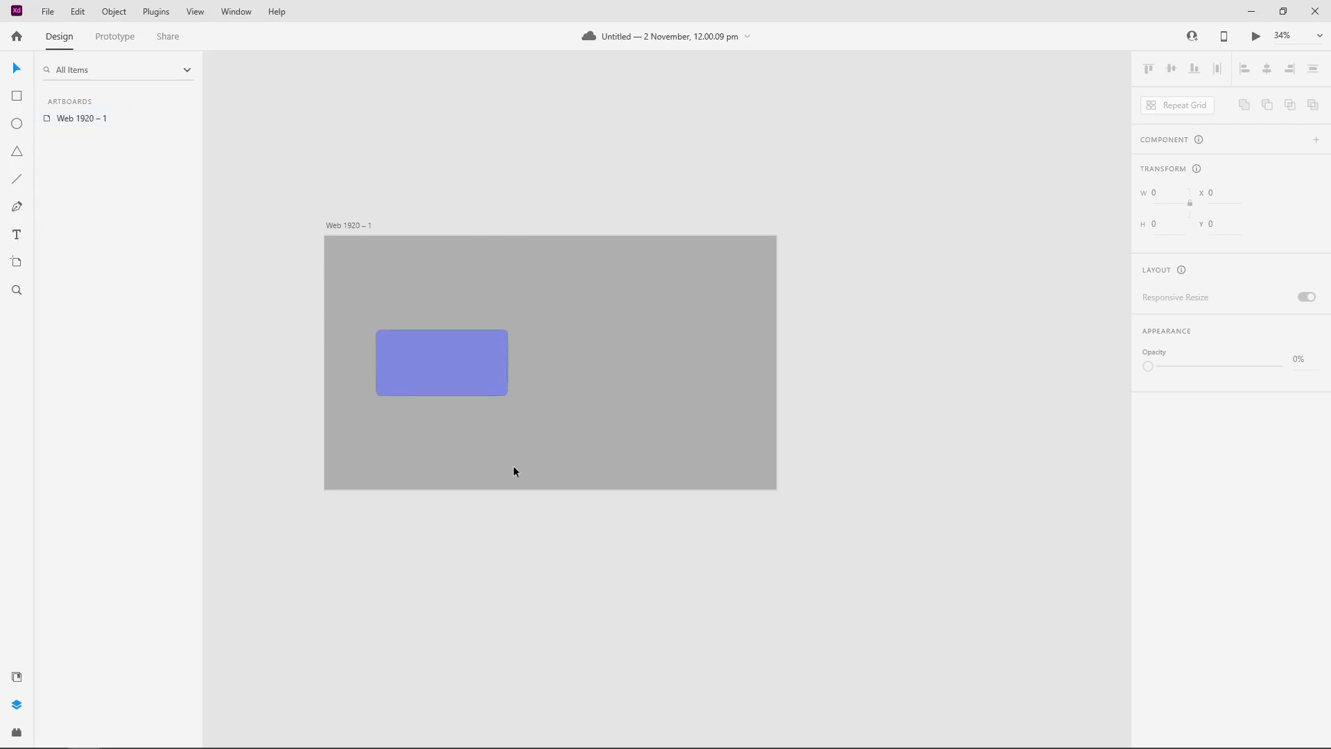
left_click(545, 303)
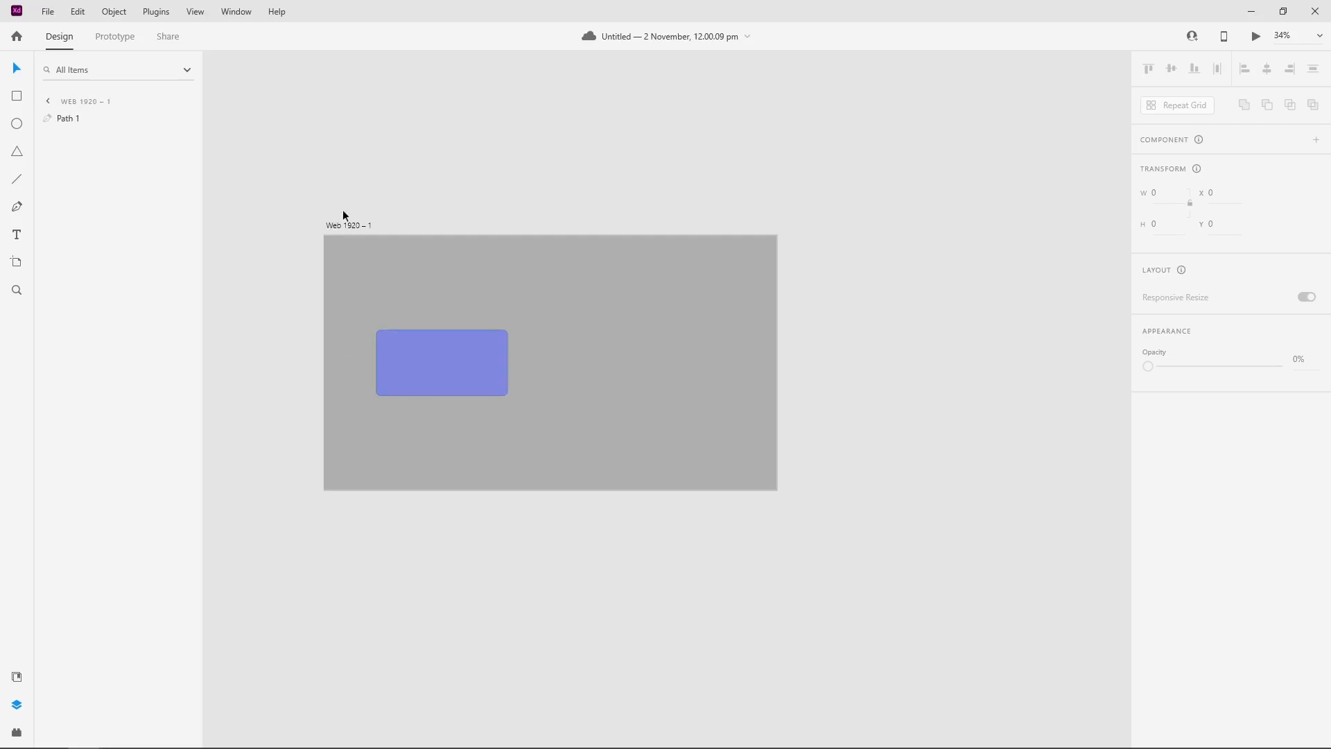
left_click(580, 294)
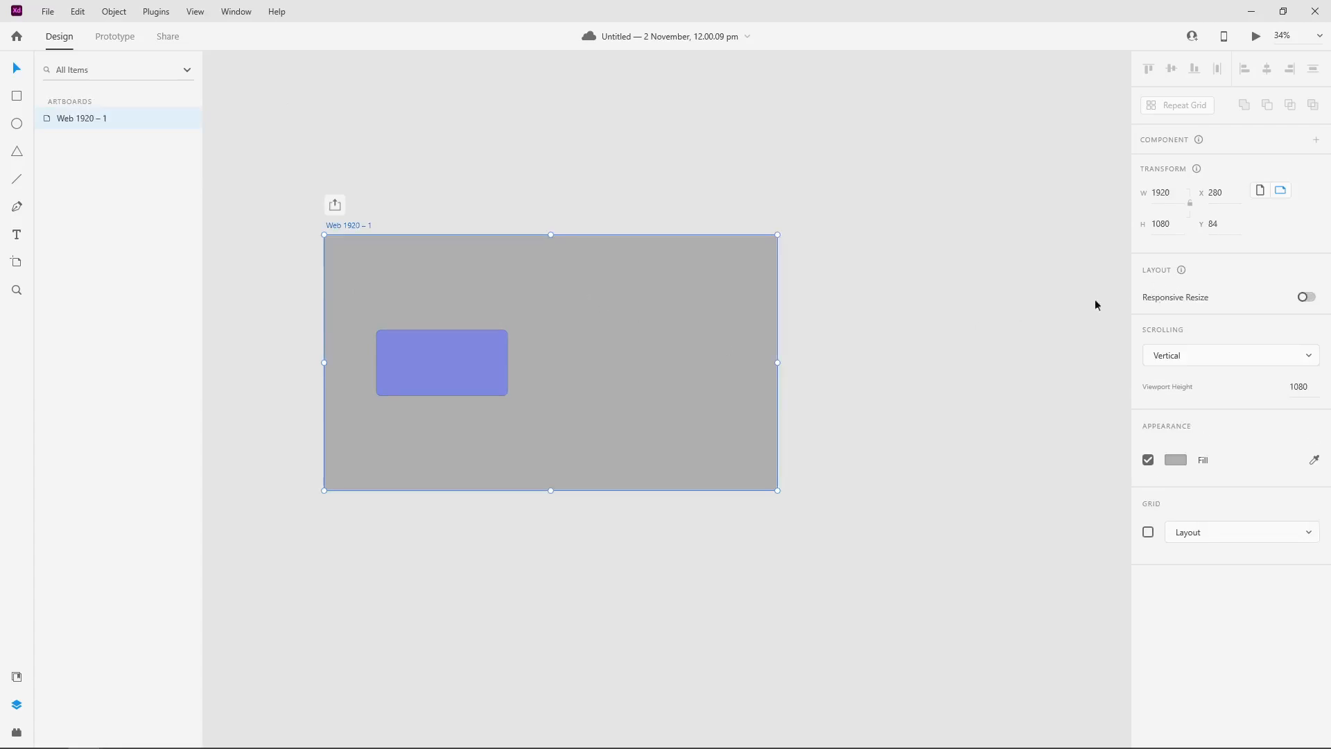
right_click(73, 117)
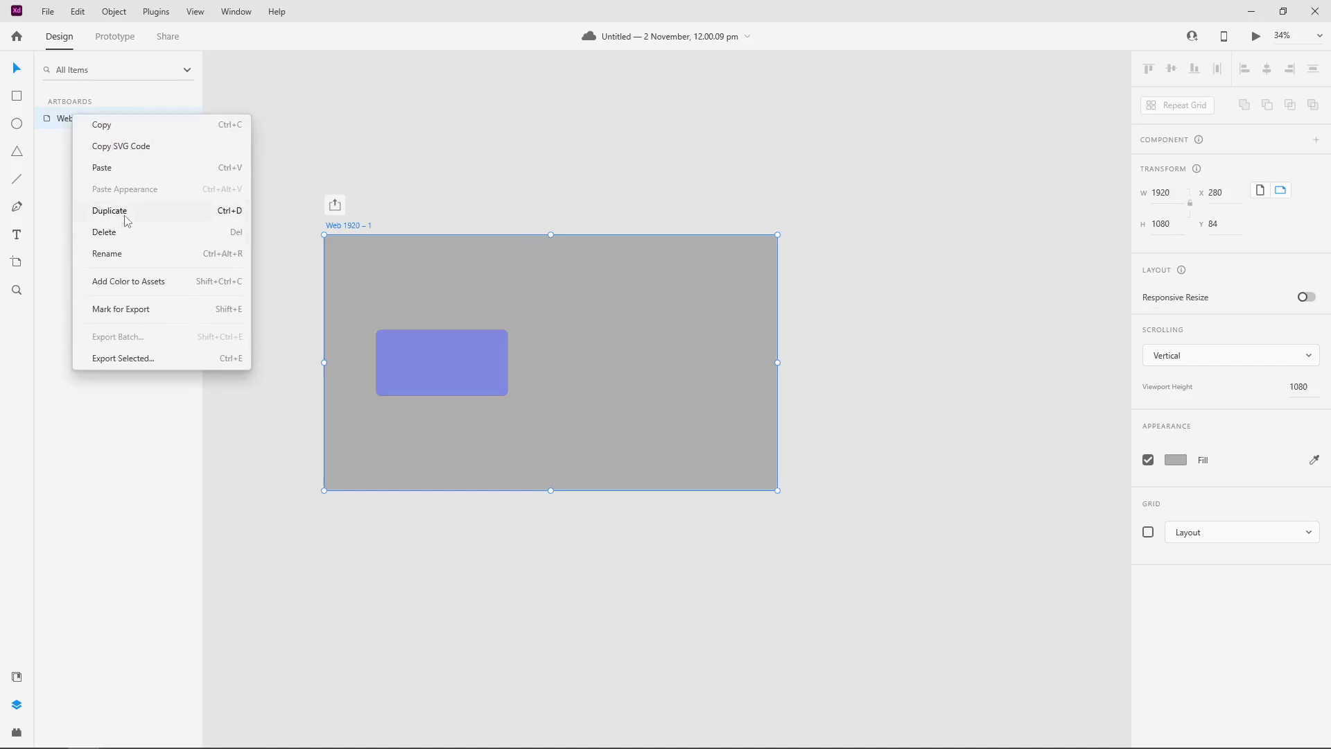
left_click(125, 221)
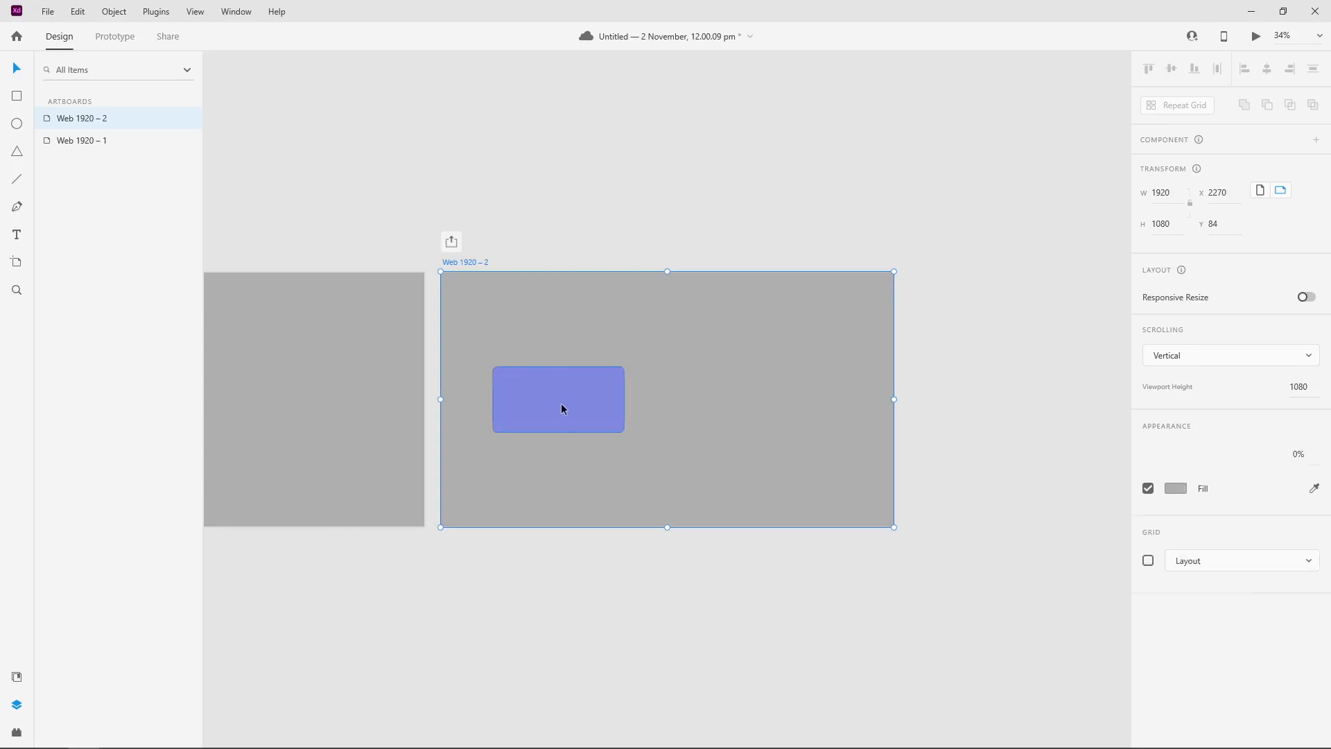
Step: Move the blue rectangle on the duplicated artboard horizontally to its right half, at about X 1108
left_click_drag(560, 403, 771, 401)
left_click(637, 365)
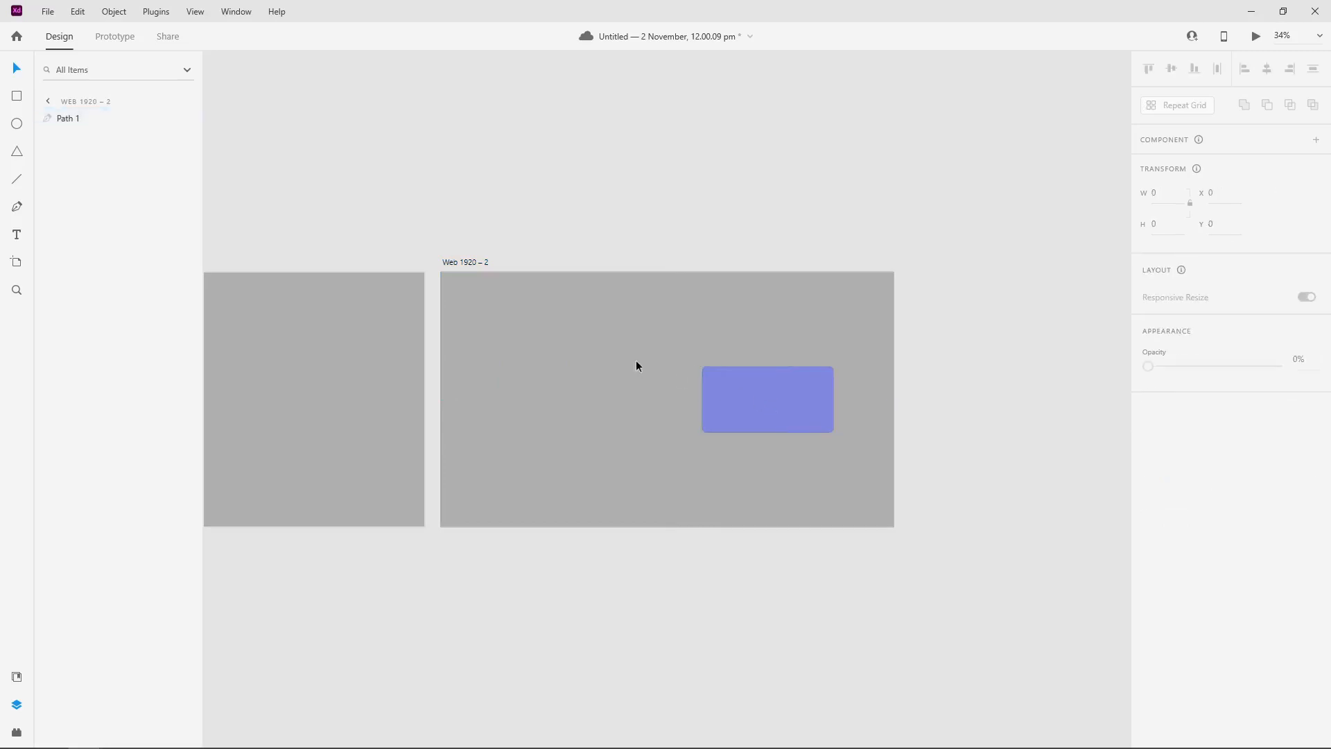
Step: Change the fill of the Web 1920 – 2 artboard to bright green (#5CE557)
left_click(633, 362)
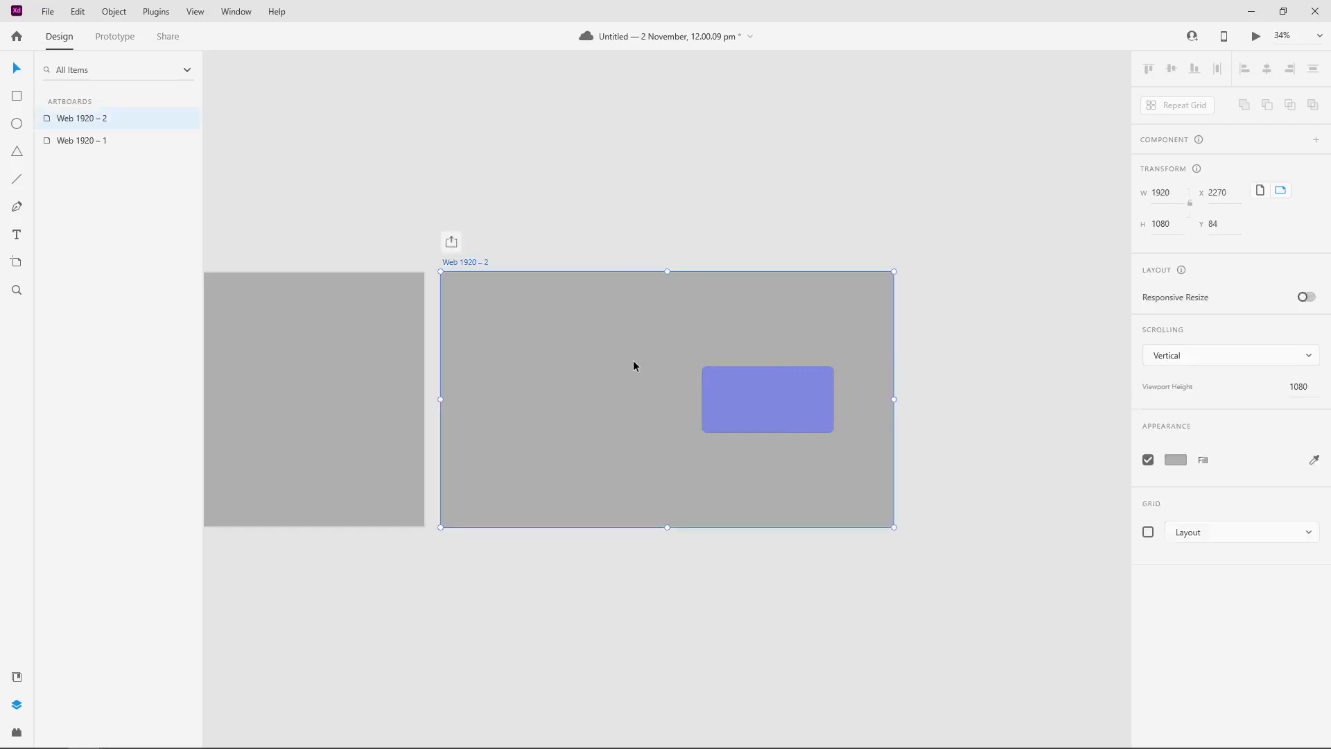
left_click(1172, 459)
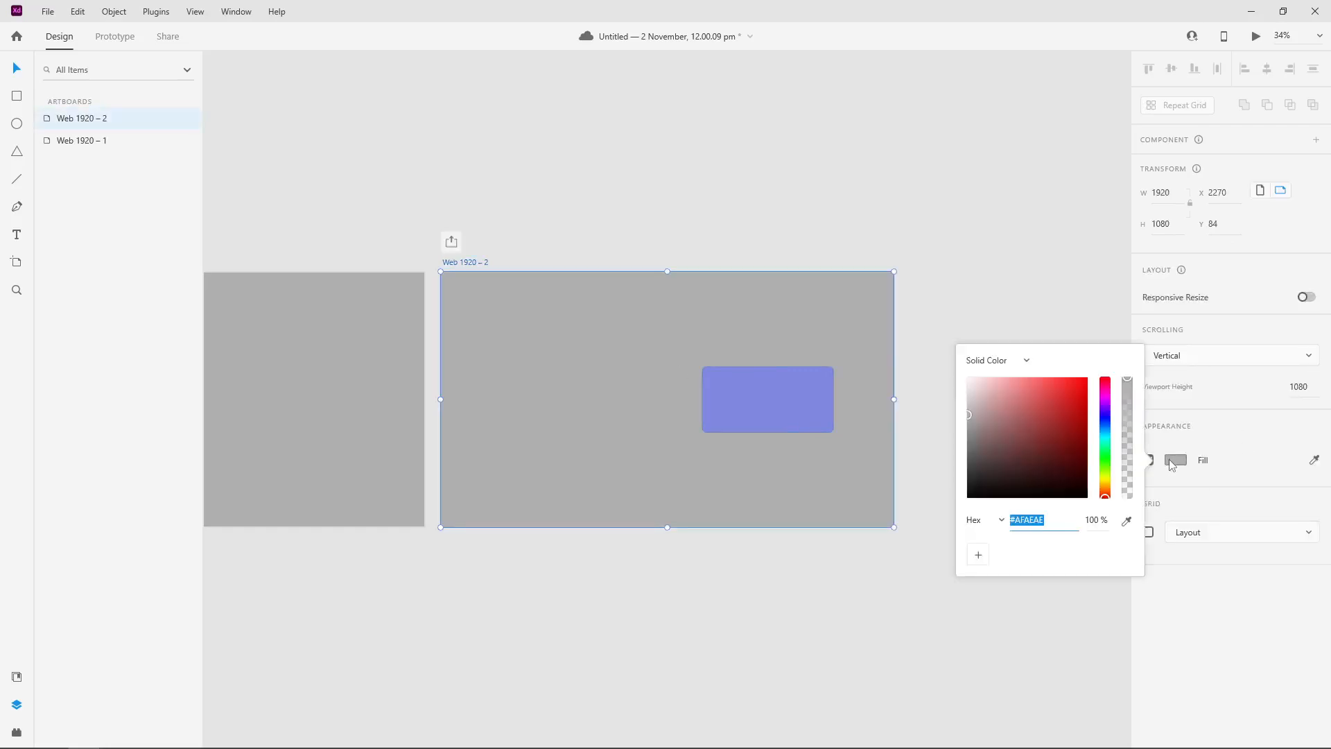
left_click(1106, 460)
left_click_drag(1055, 393, 1042, 389)
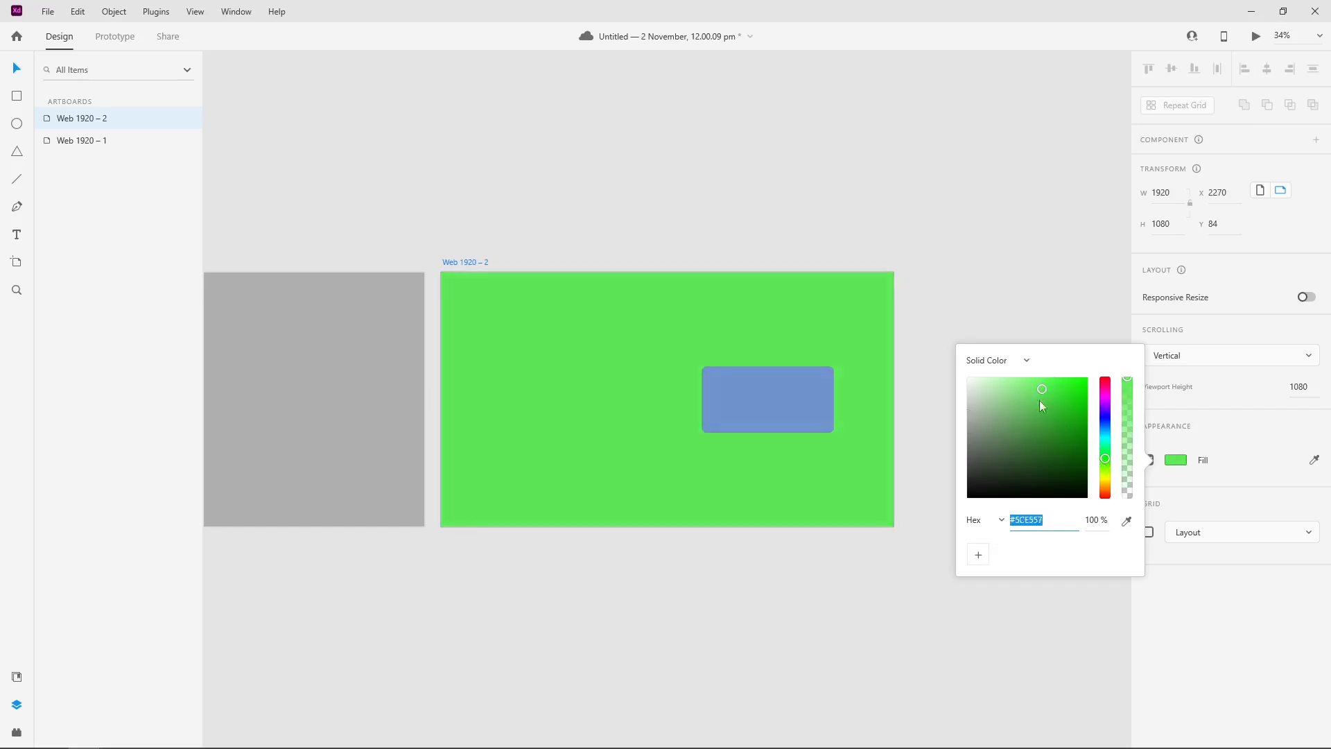
left_click(935, 105)
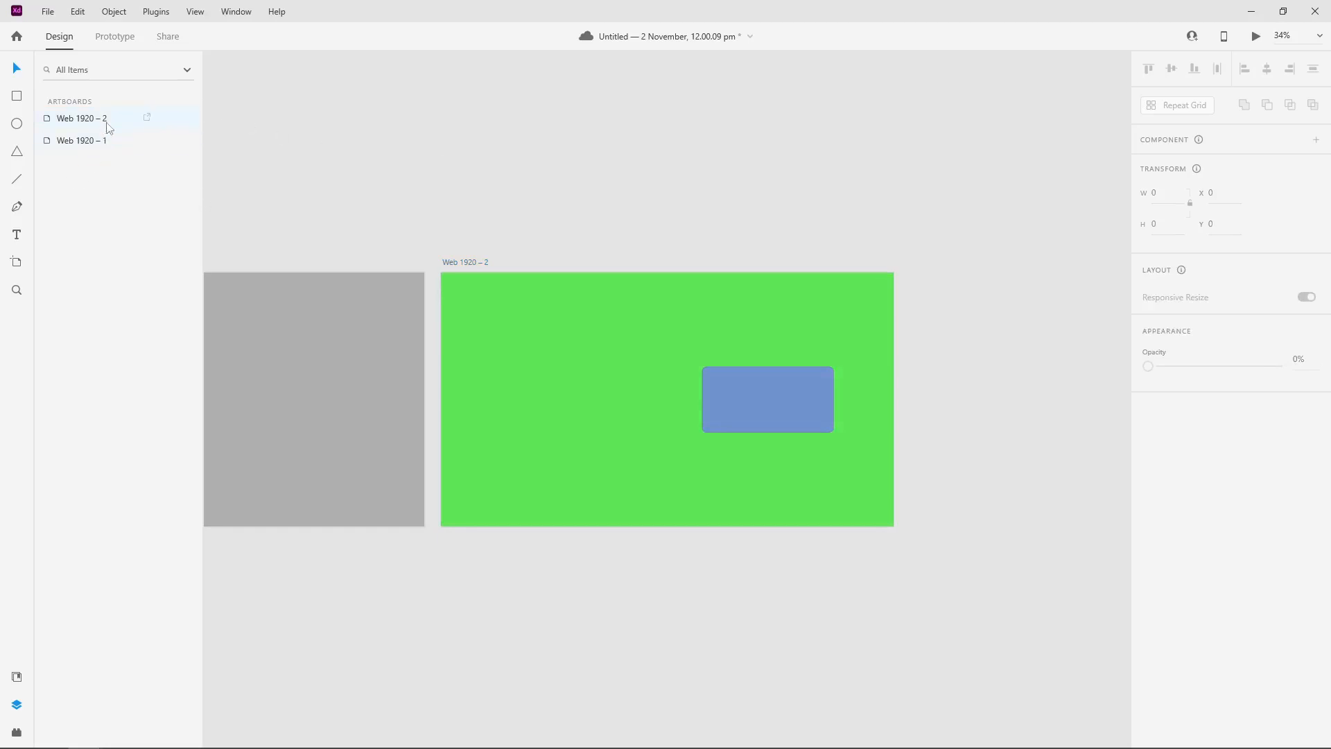
left_click(760, 394)
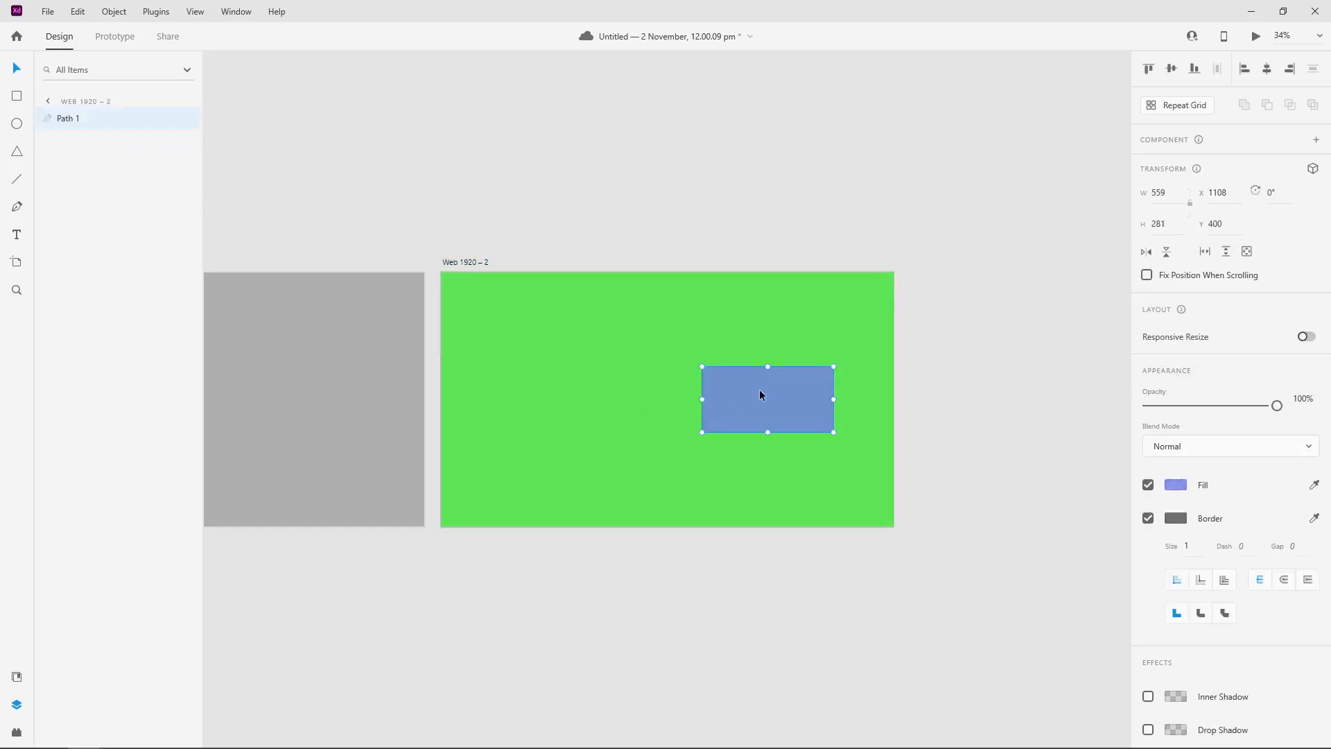
left_click(626, 407)
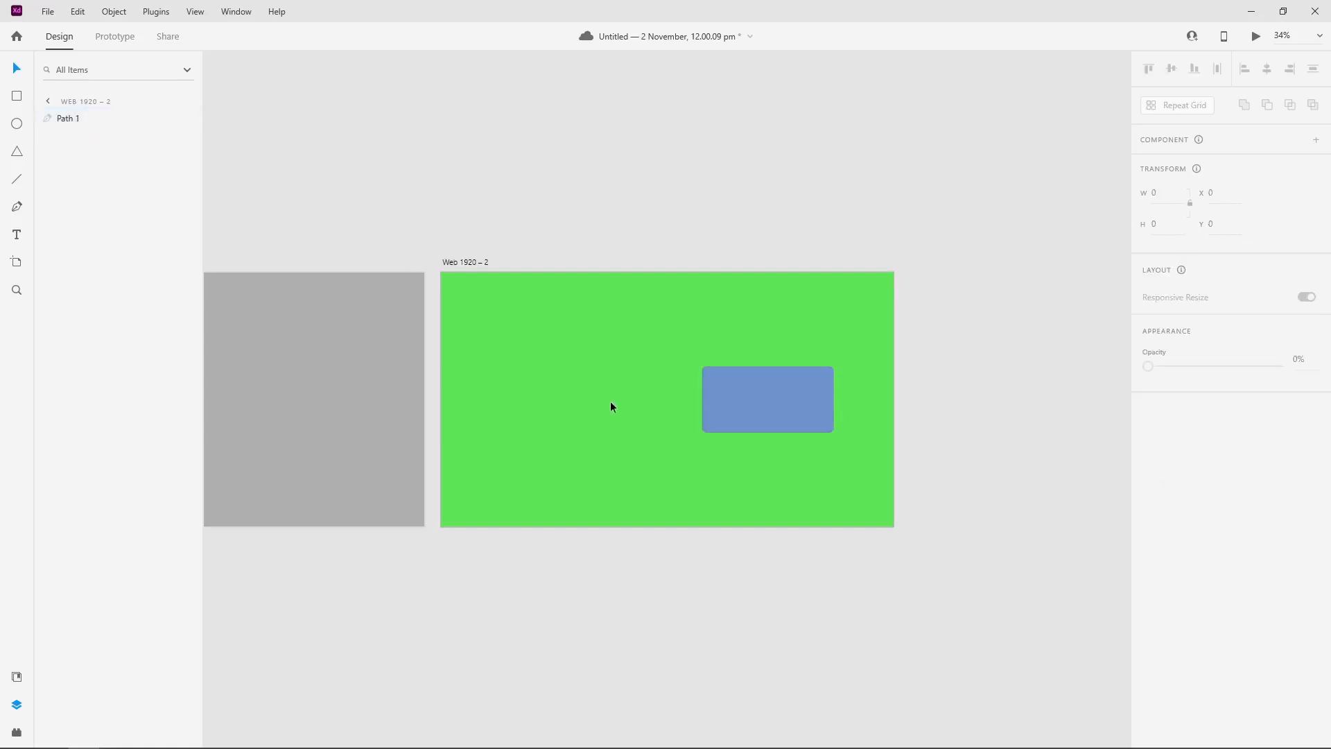
left_click(452, 188)
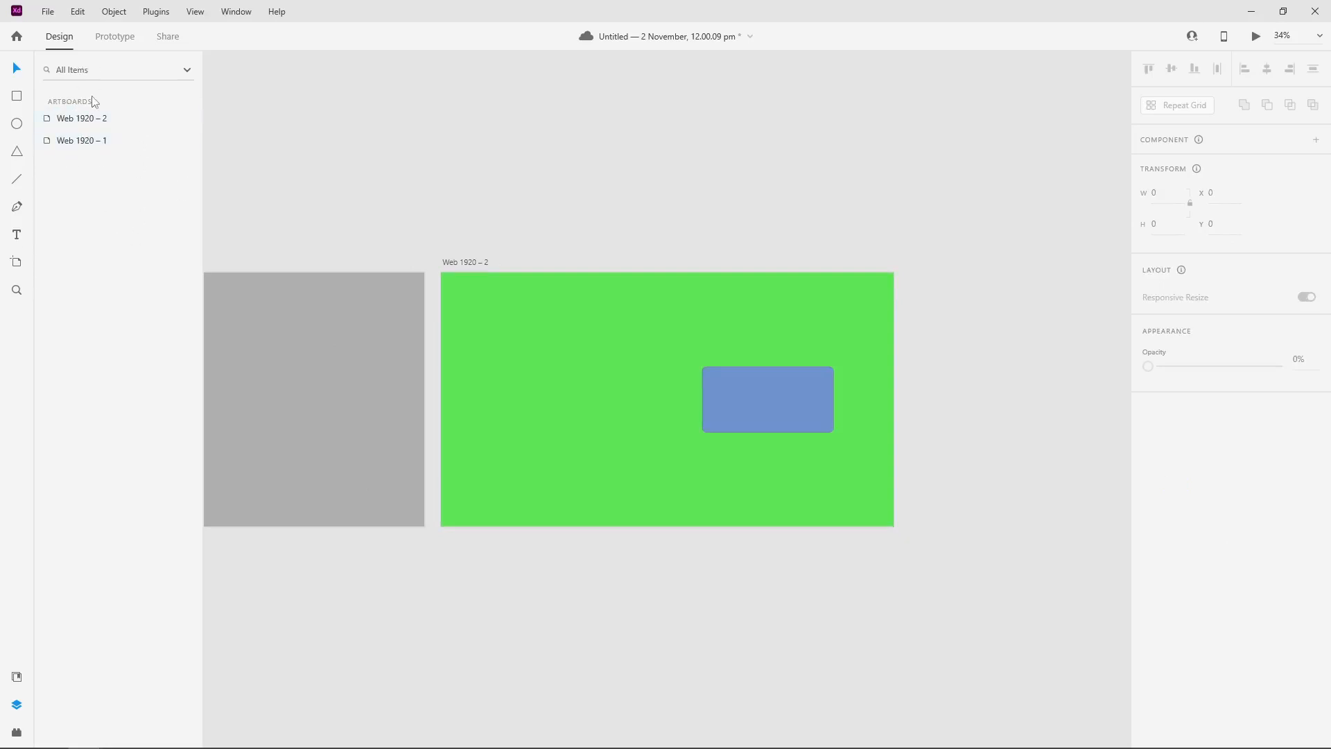
left_click(332, 342)
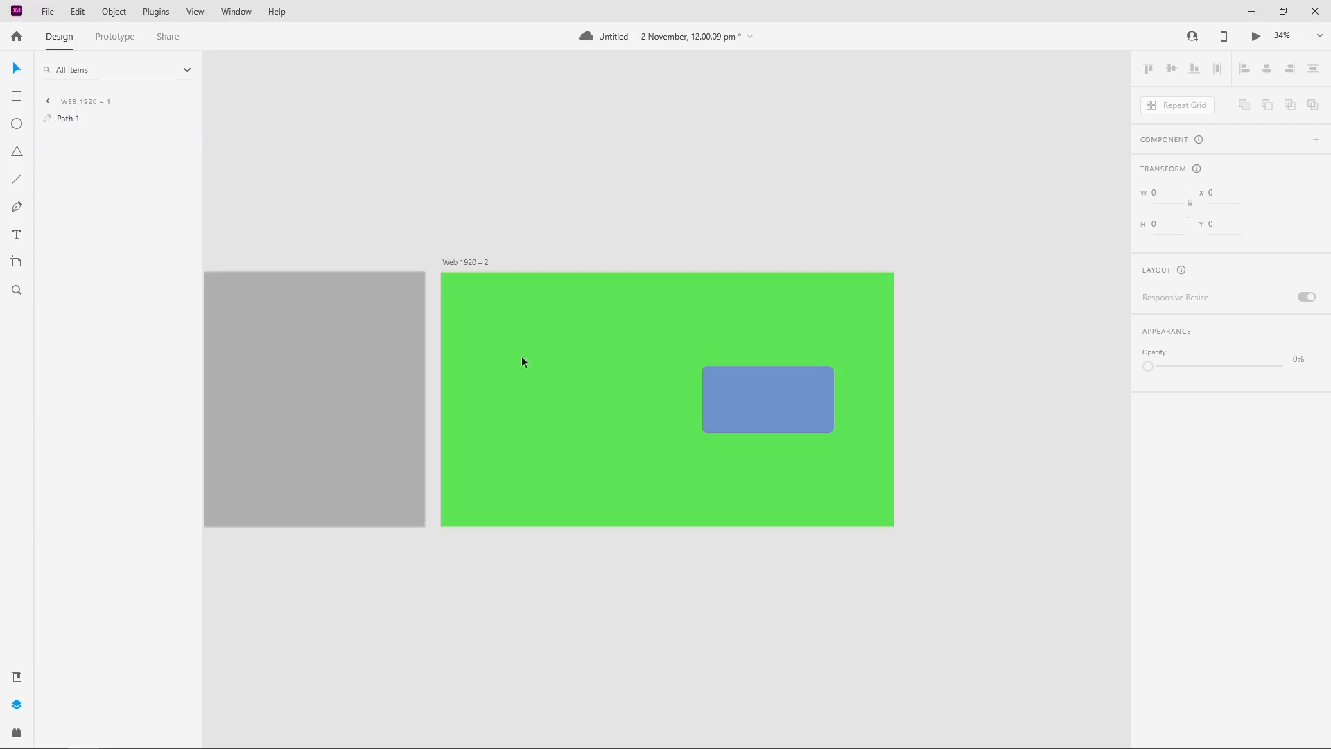
left_click(656, 374)
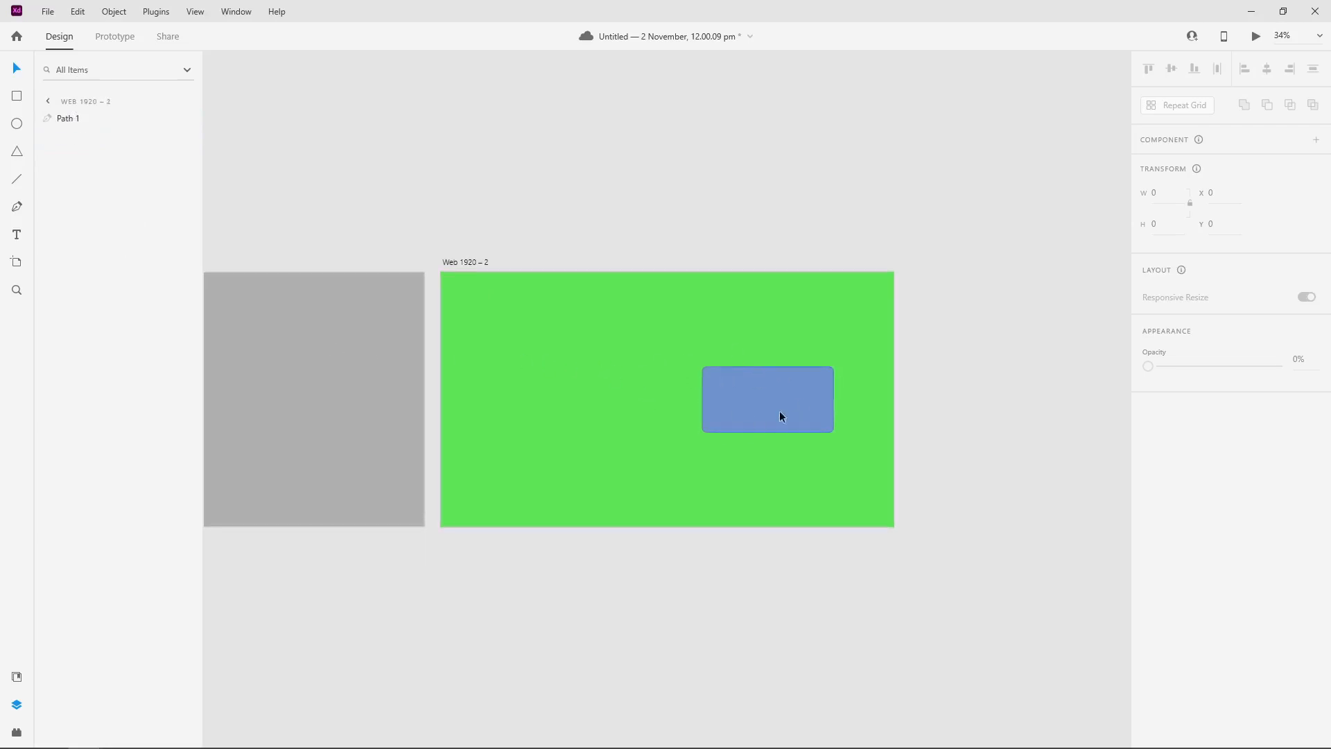
left_click(596, 200)
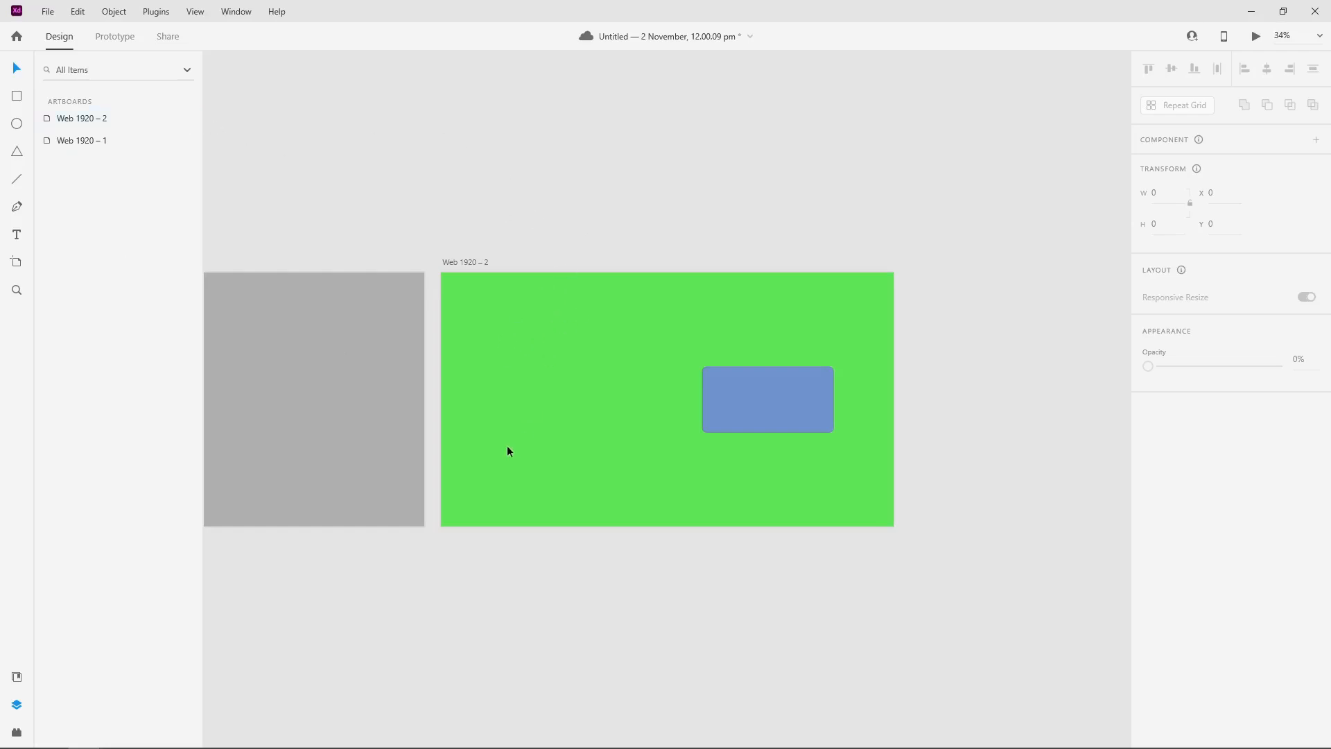
Step: In Prototype mode, link the rectangle on Web 1920 – 1 to the Web 1920 – 2 artboard with a Tap-triggered Auto-Animate action
scroll(382, 299, "down", 3)
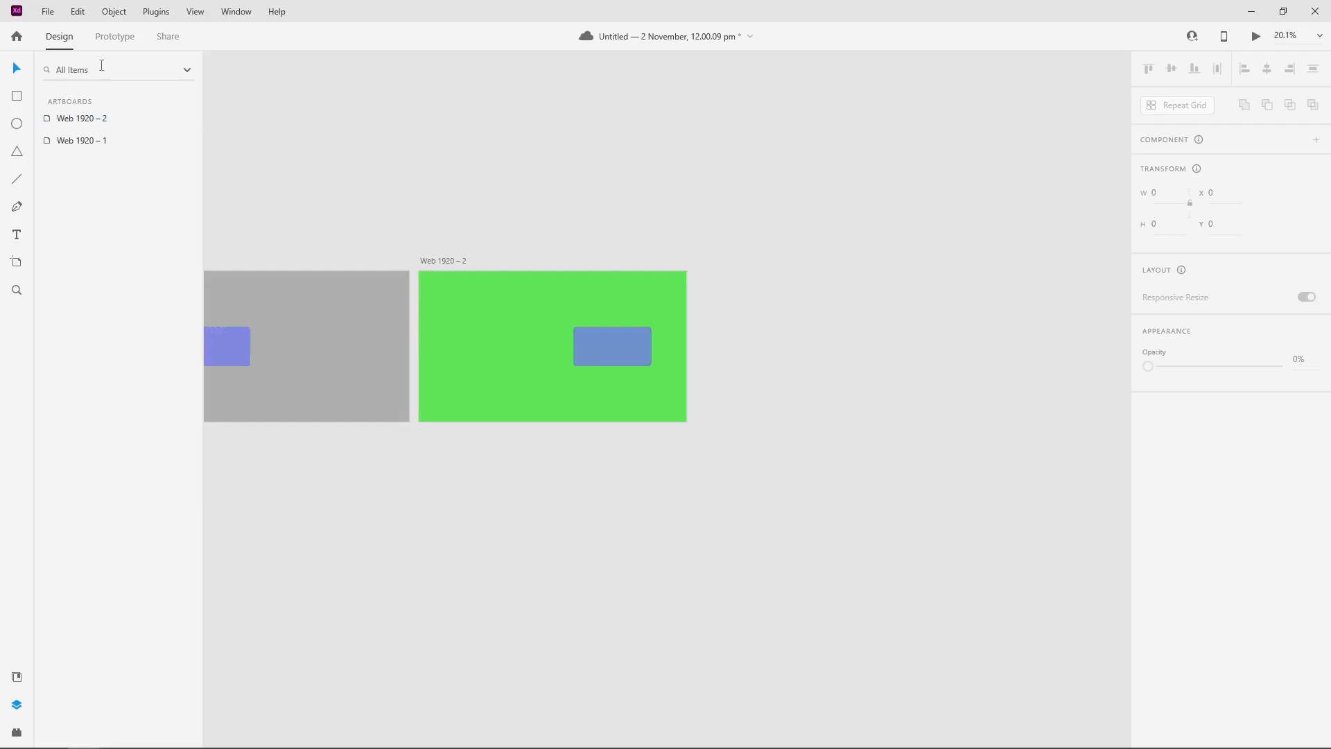
left_click(113, 38)
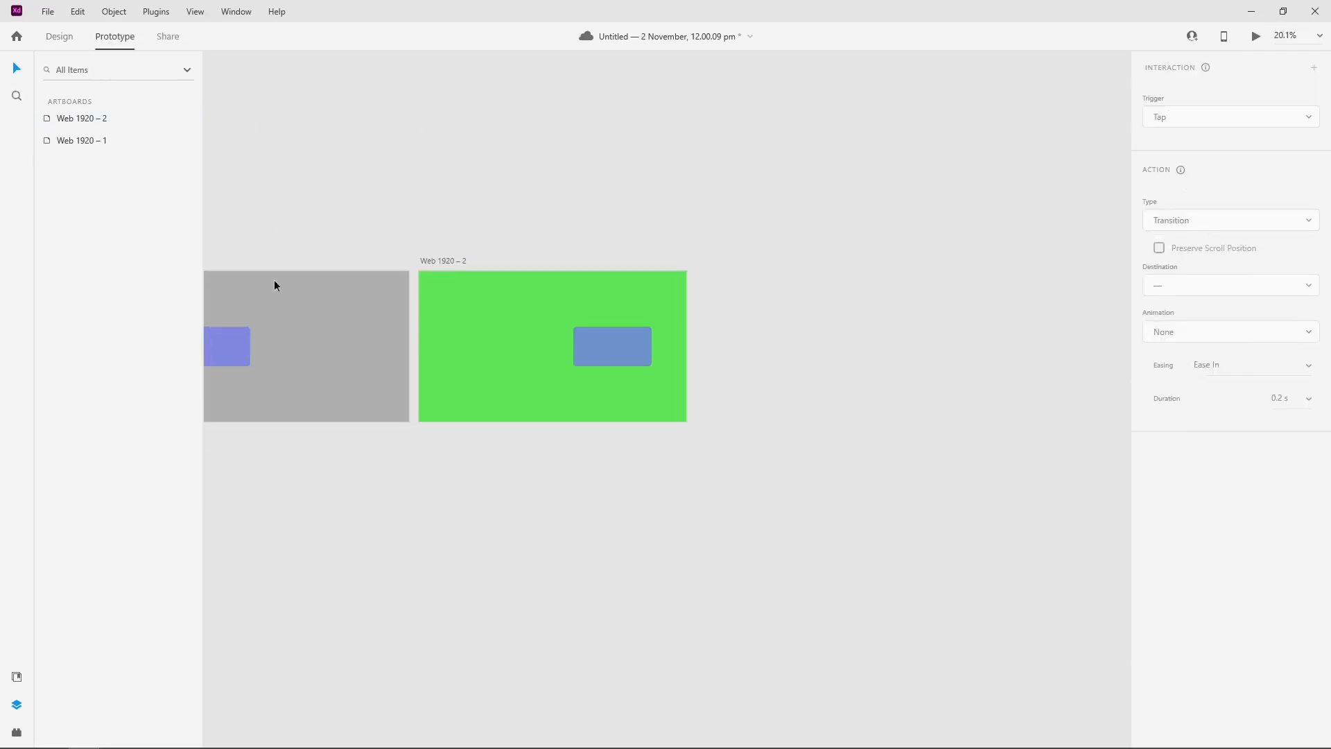
scroll(257, 305, "up", 2)
scroll(266, 358, "up", 5)
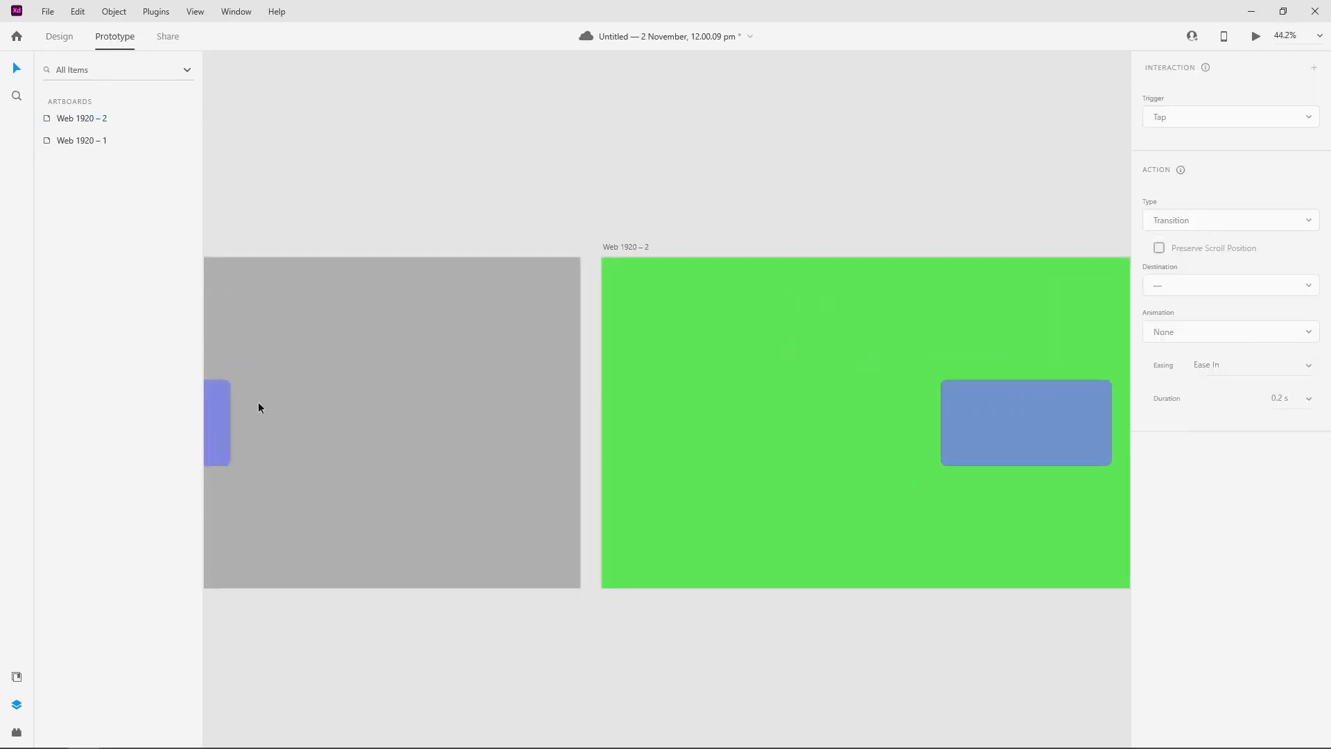
left_click(277, 359)
left_click(345, 192)
scroll(325, 184, "up", 1)
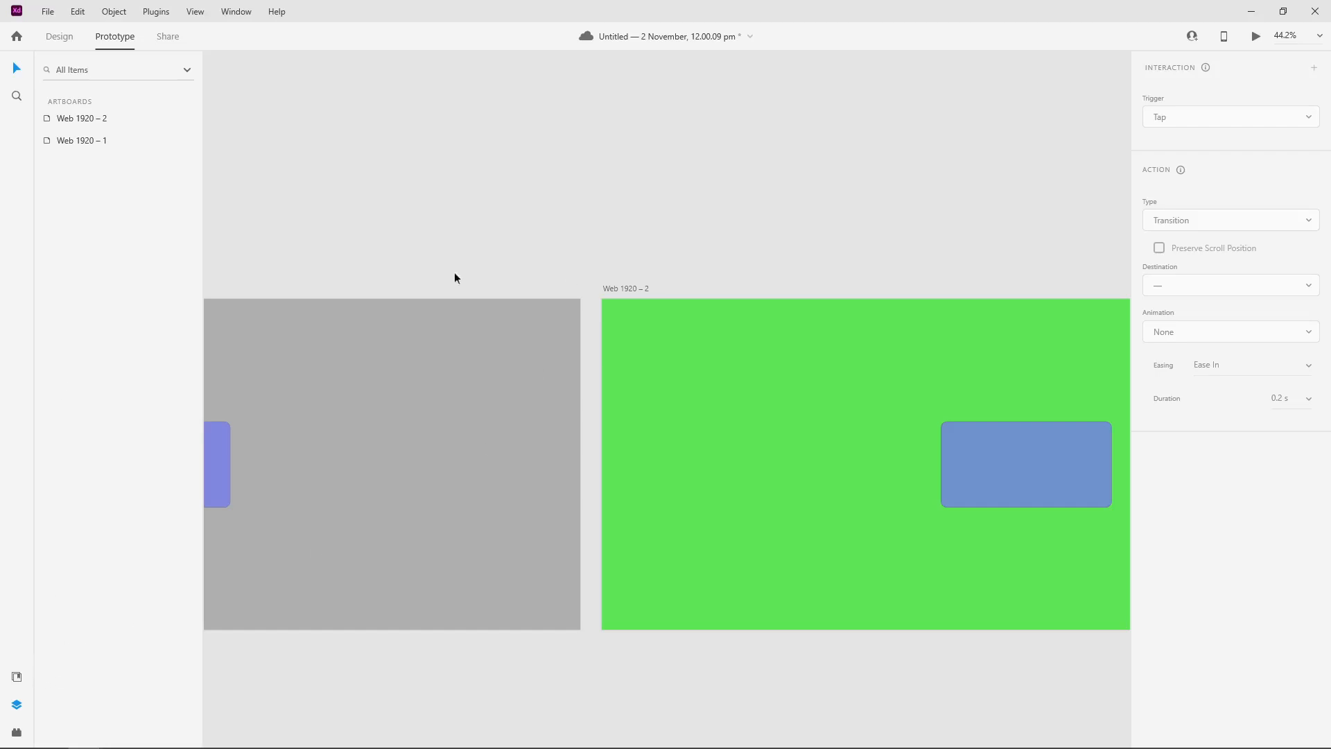
scroll(378, 305, "down", 10)
scroll(873, 391, "up", 3)
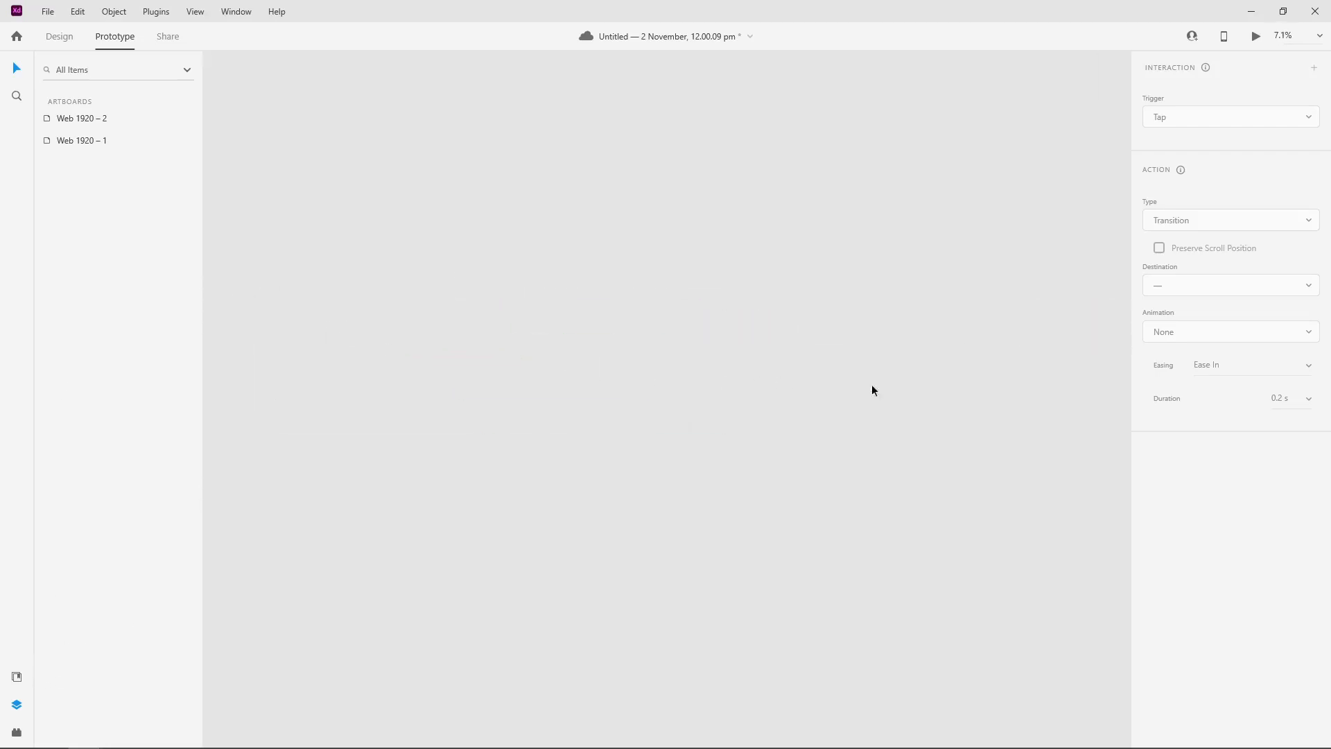
scroll(1051, 371, "down", 4)
scroll(731, 365, "up", 3)
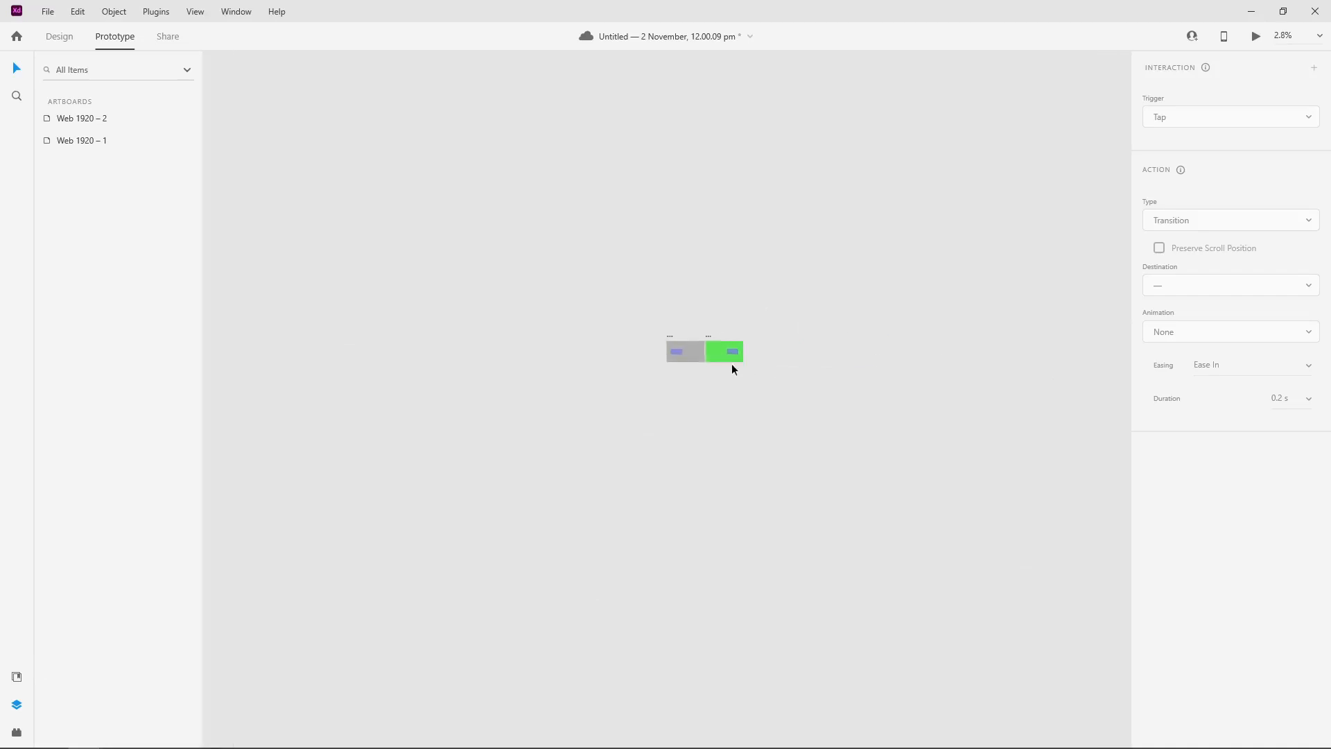
scroll(595, 327, "up", 5)
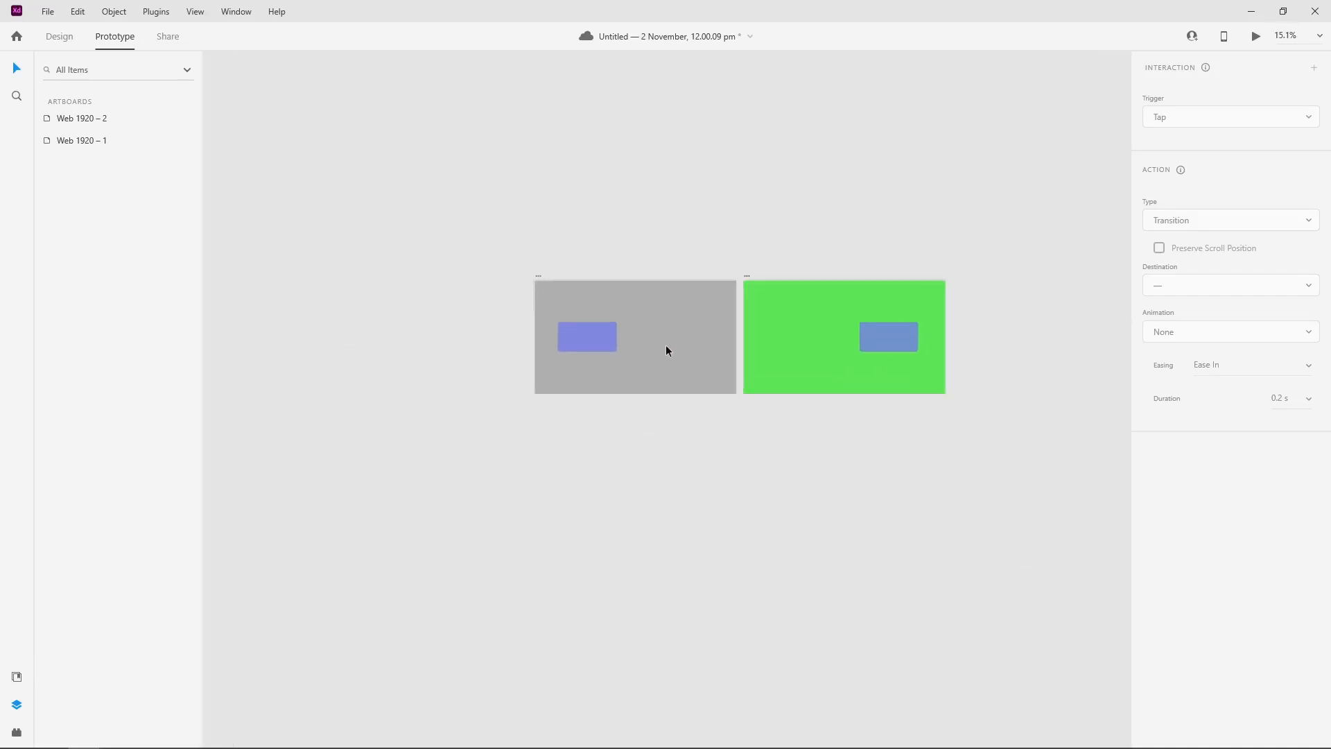
scroll(655, 352, "up", 3)
left_click(565, 325)
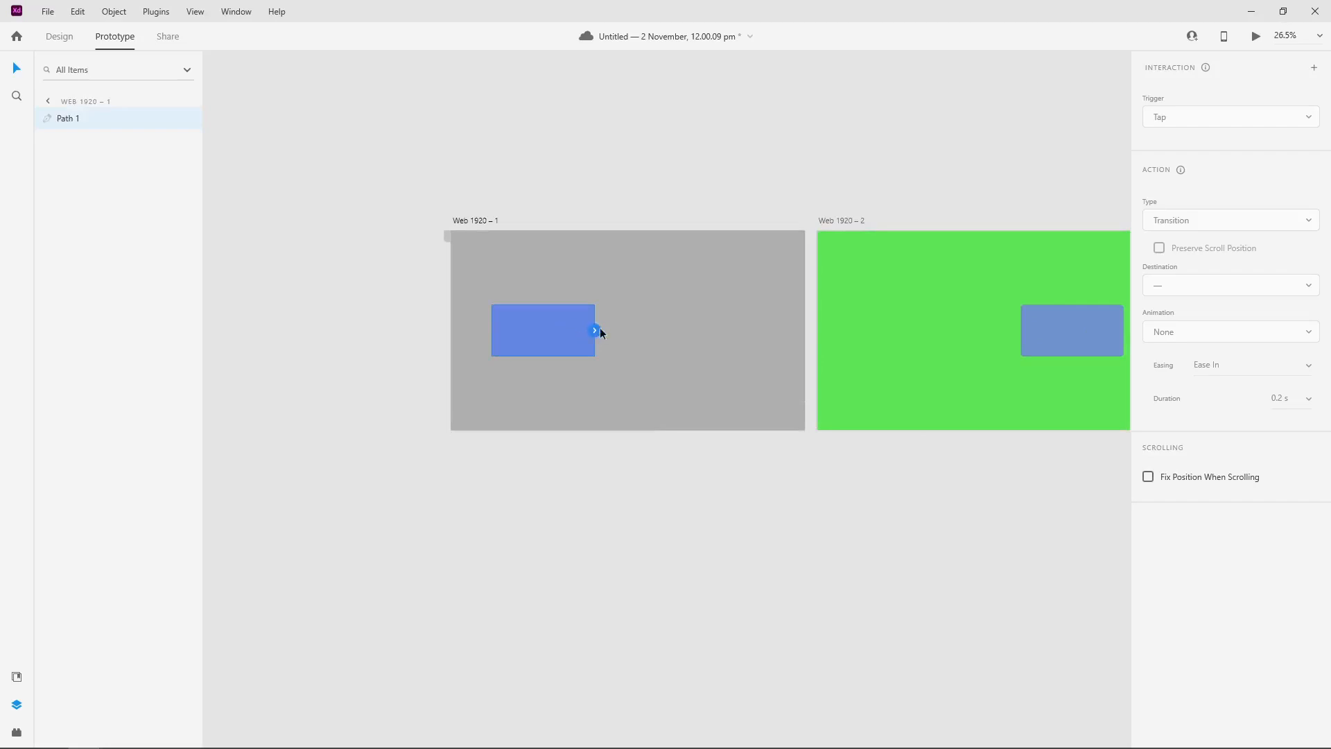
left_click_drag(598, 330, 855, 327)
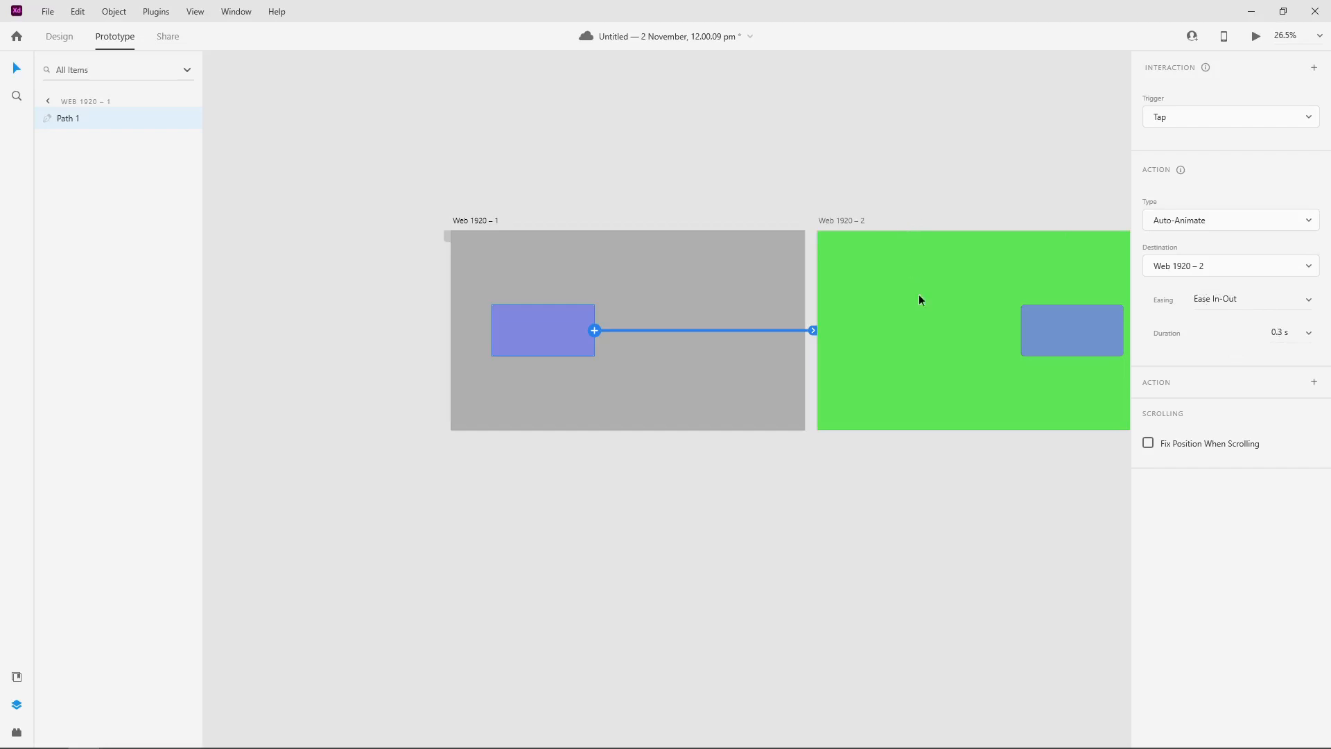
Step: Link the rectangle on Web 1920 – 2 back to Web 1920 – 1 with Auto-Animate, keeping Tap as the trigger
left_click(1042, 327)
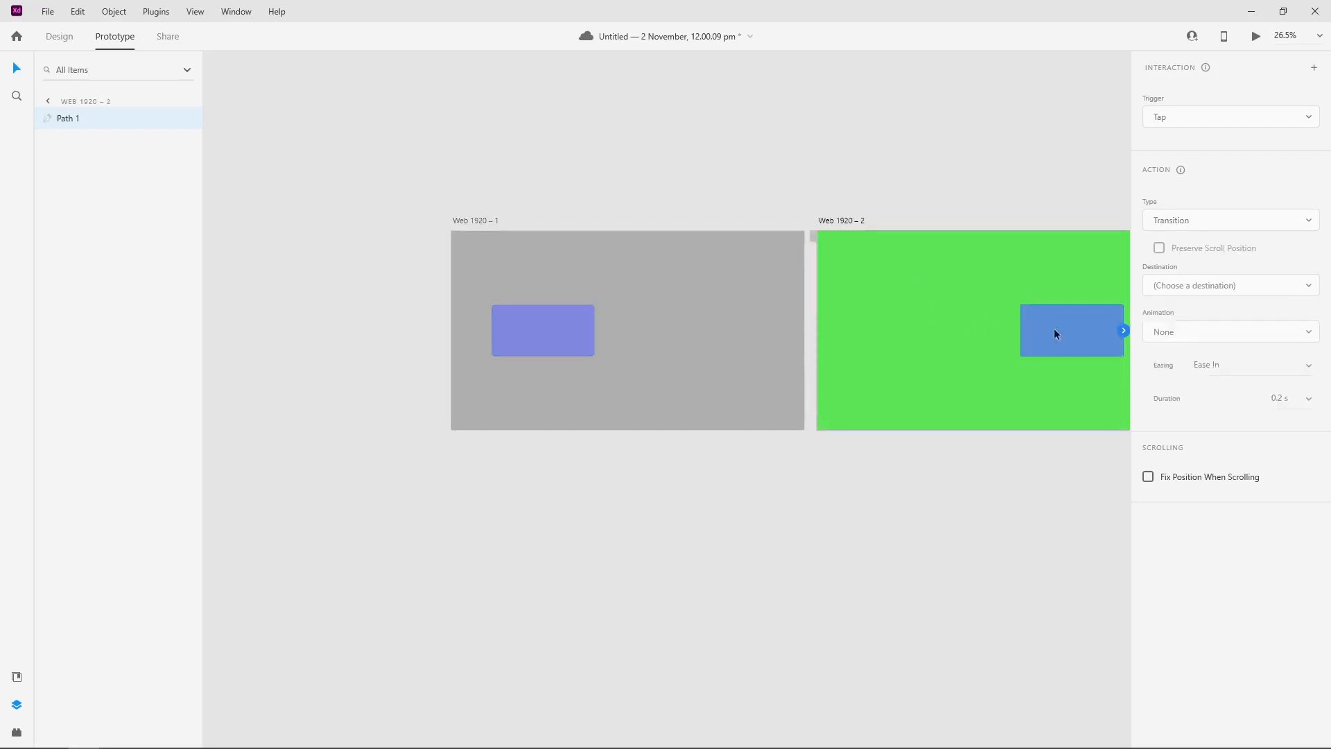
left_click_drag(1125, 331, 770, 317)
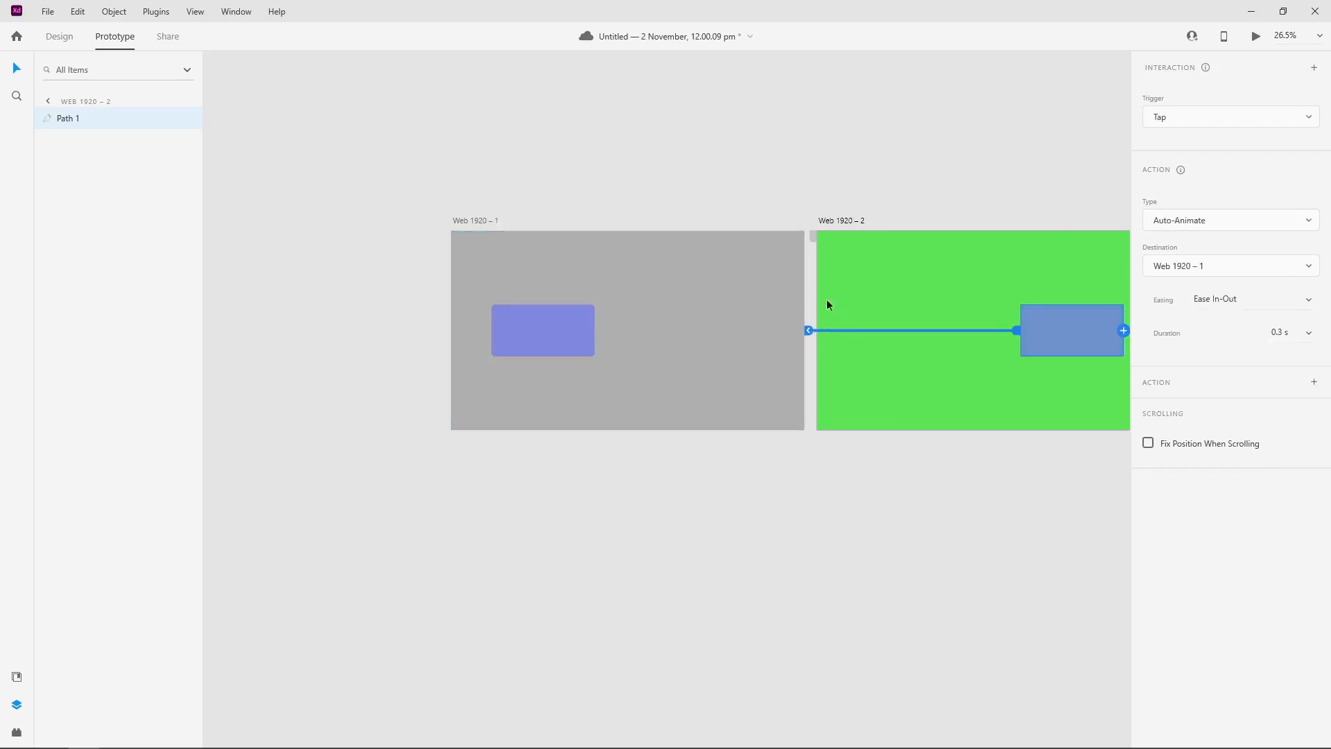
left_click(1186, 120)
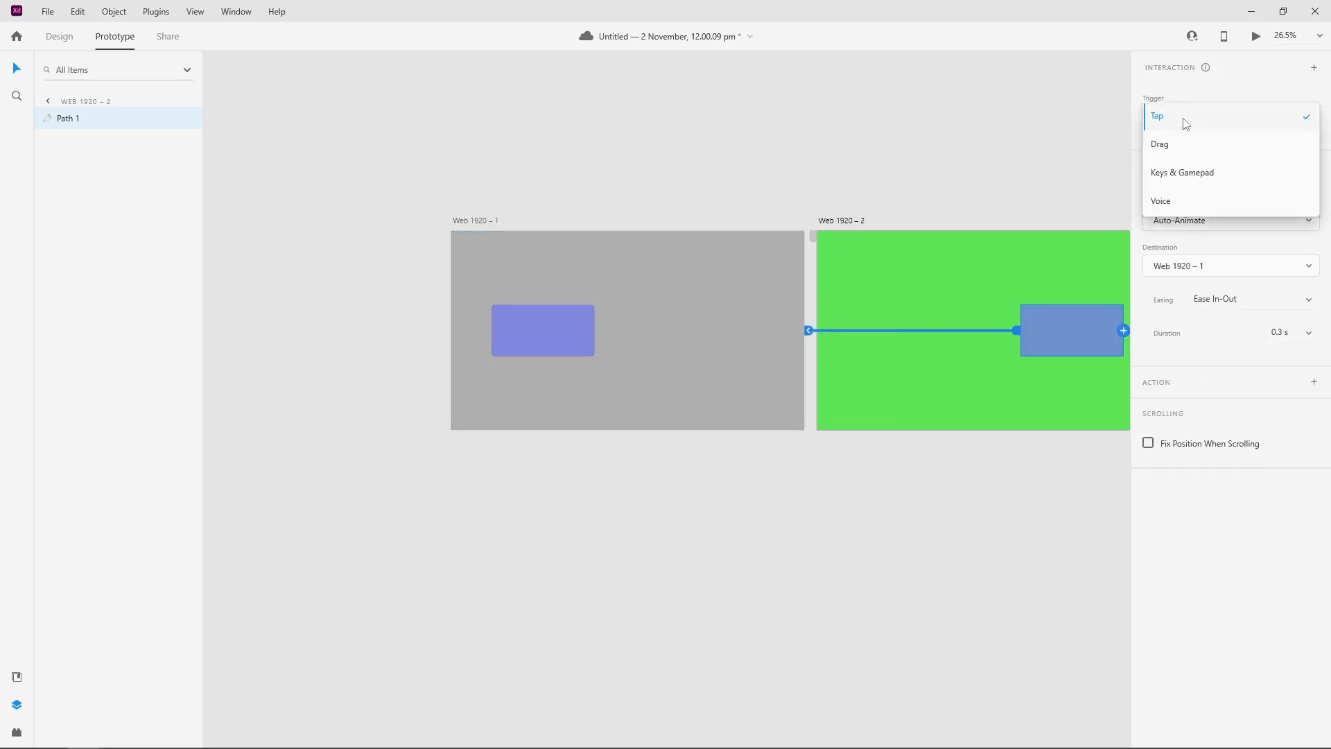
left_click(1245, 94)
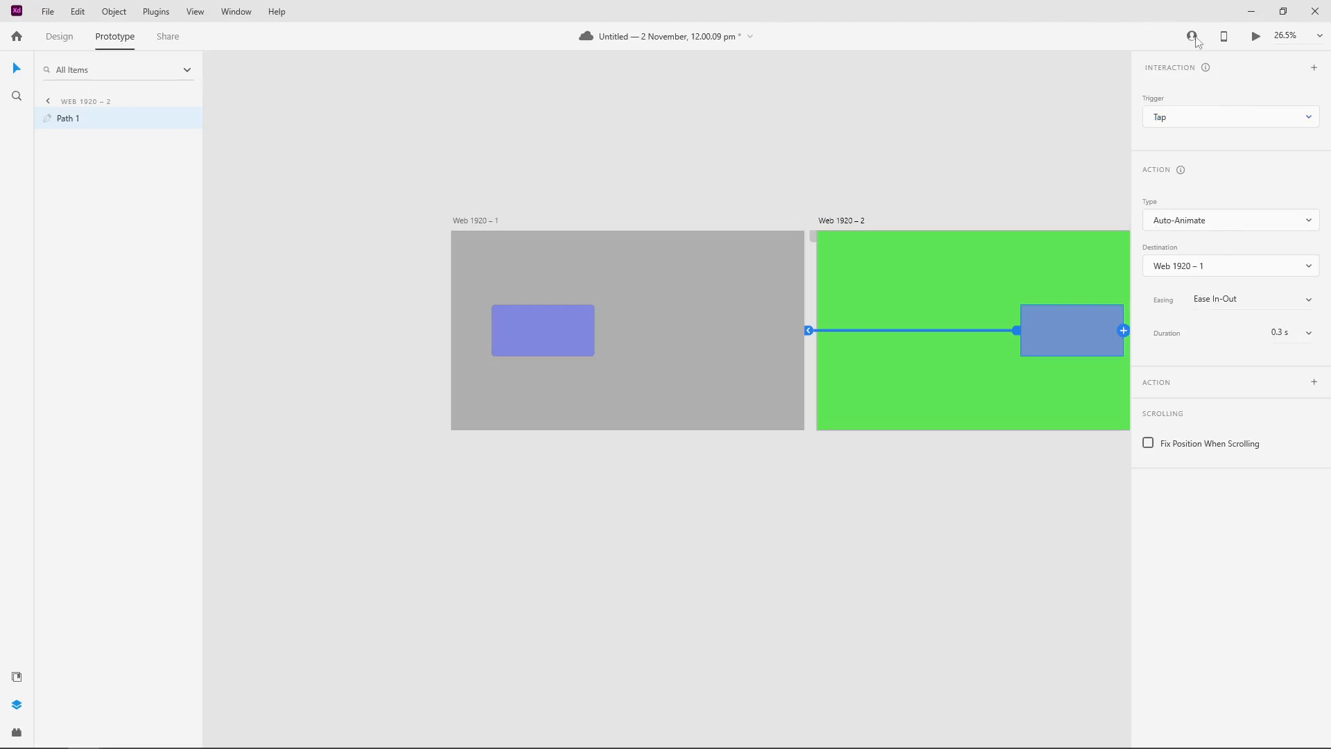
Step: Preview the prototype and test the rectangle's tap animation in both directions between the two artboards
left_click(1256, 37)
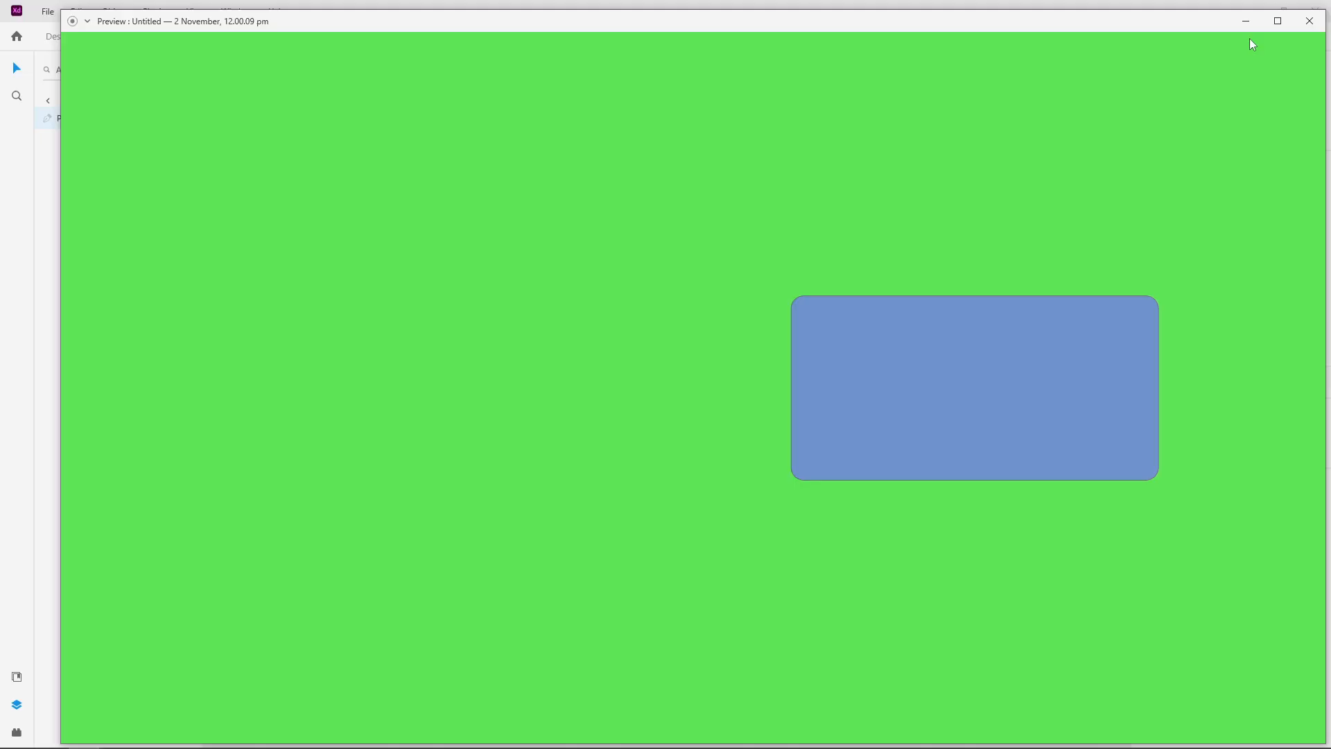
left_click(876, 368)
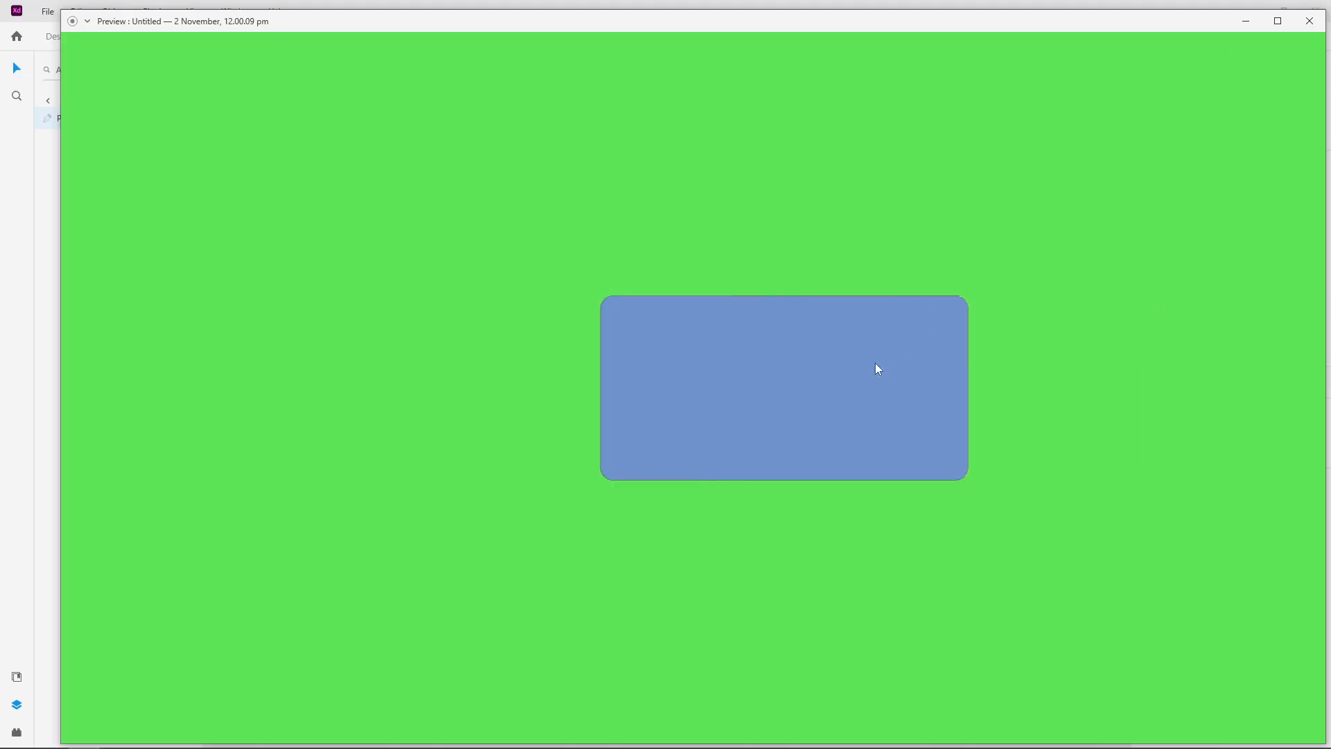
left_click(392, 362)
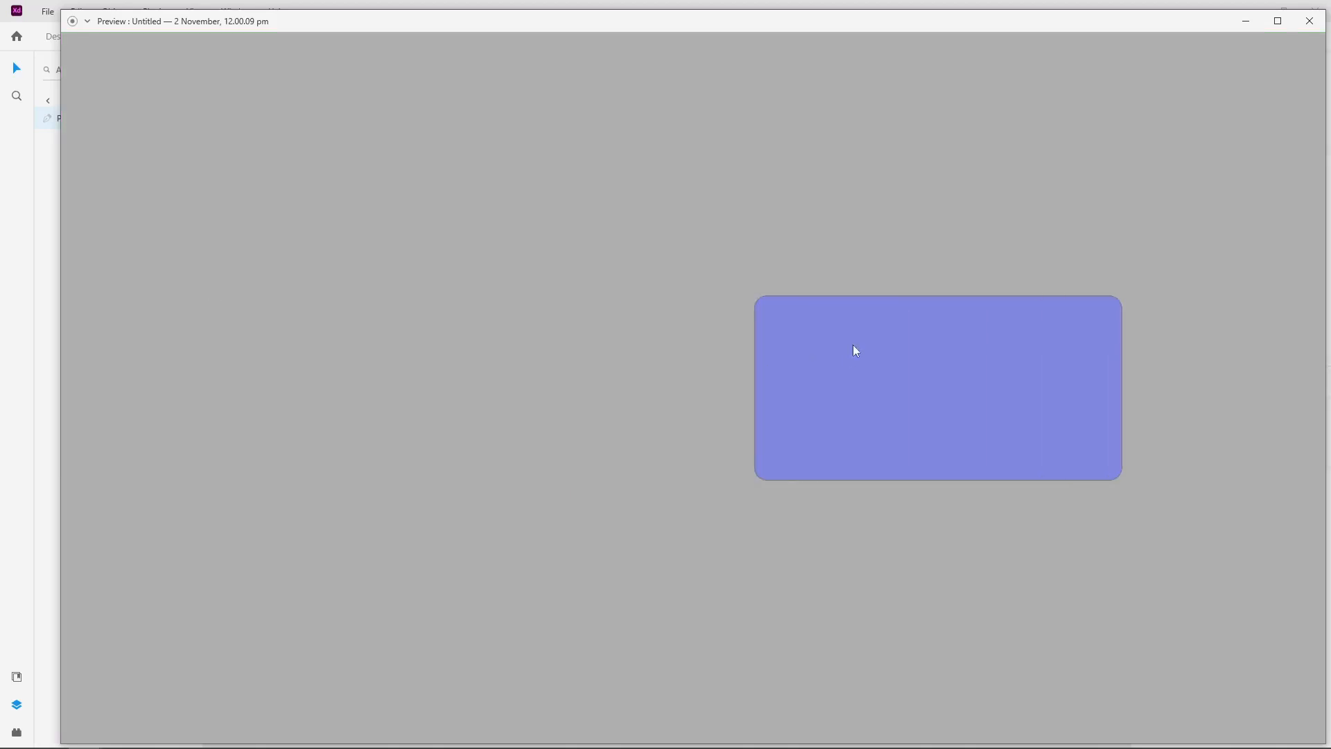
left_click(916, 374)
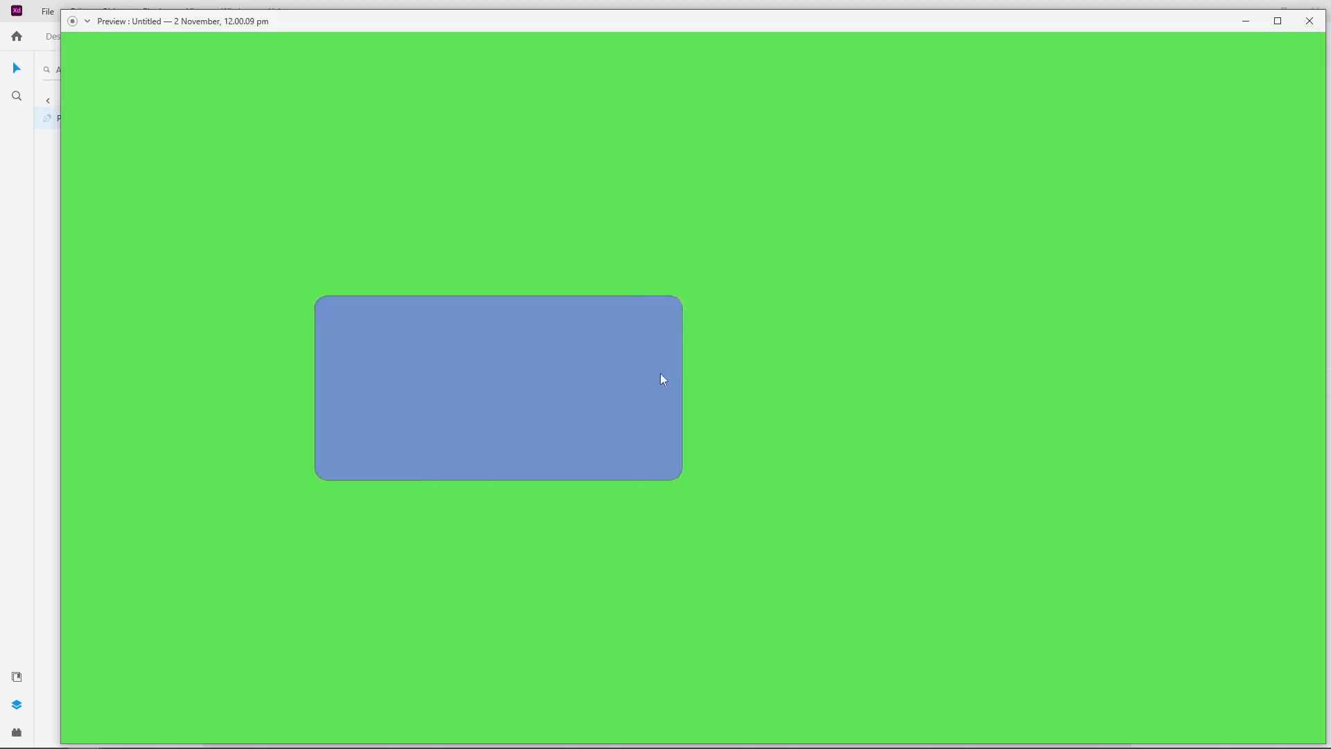
Step: Test the rectangle's tap animation repeatedly in both directions between the two artboards, and close the preview
left_click(471, 353)
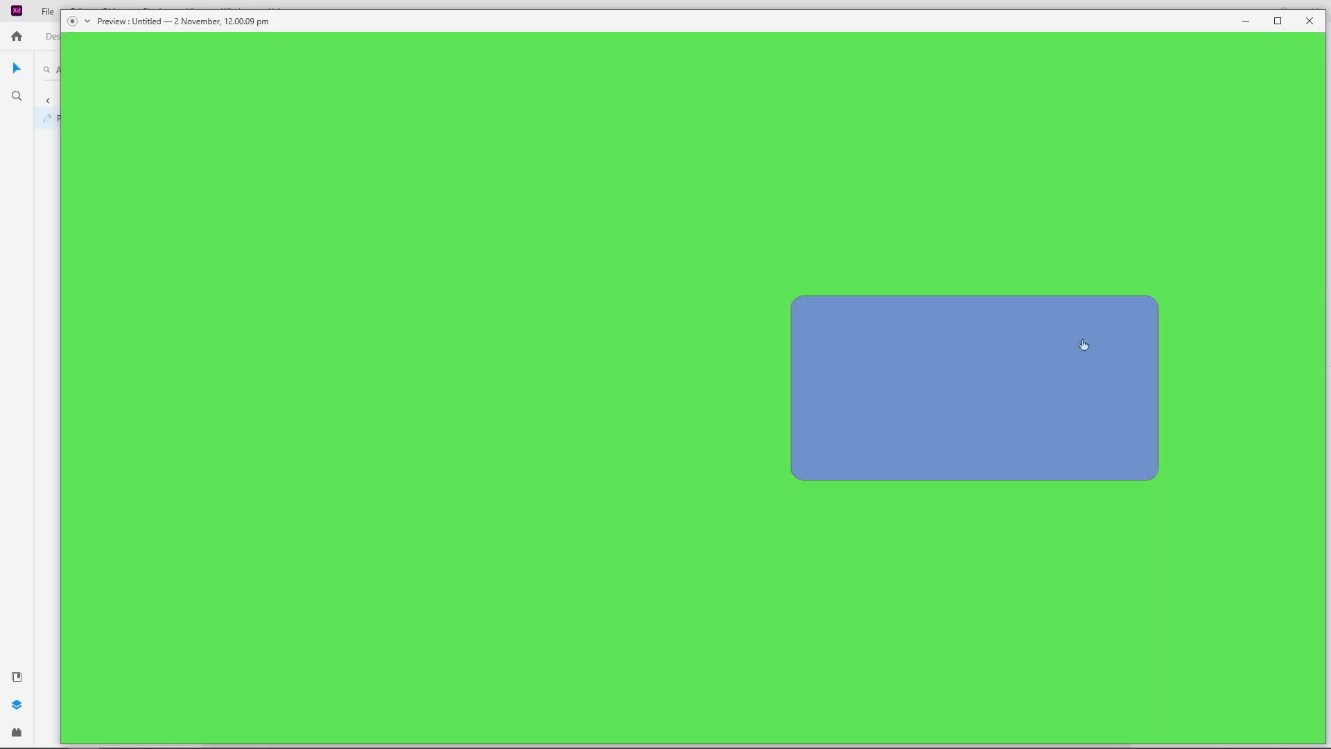
left_click(963, 309)
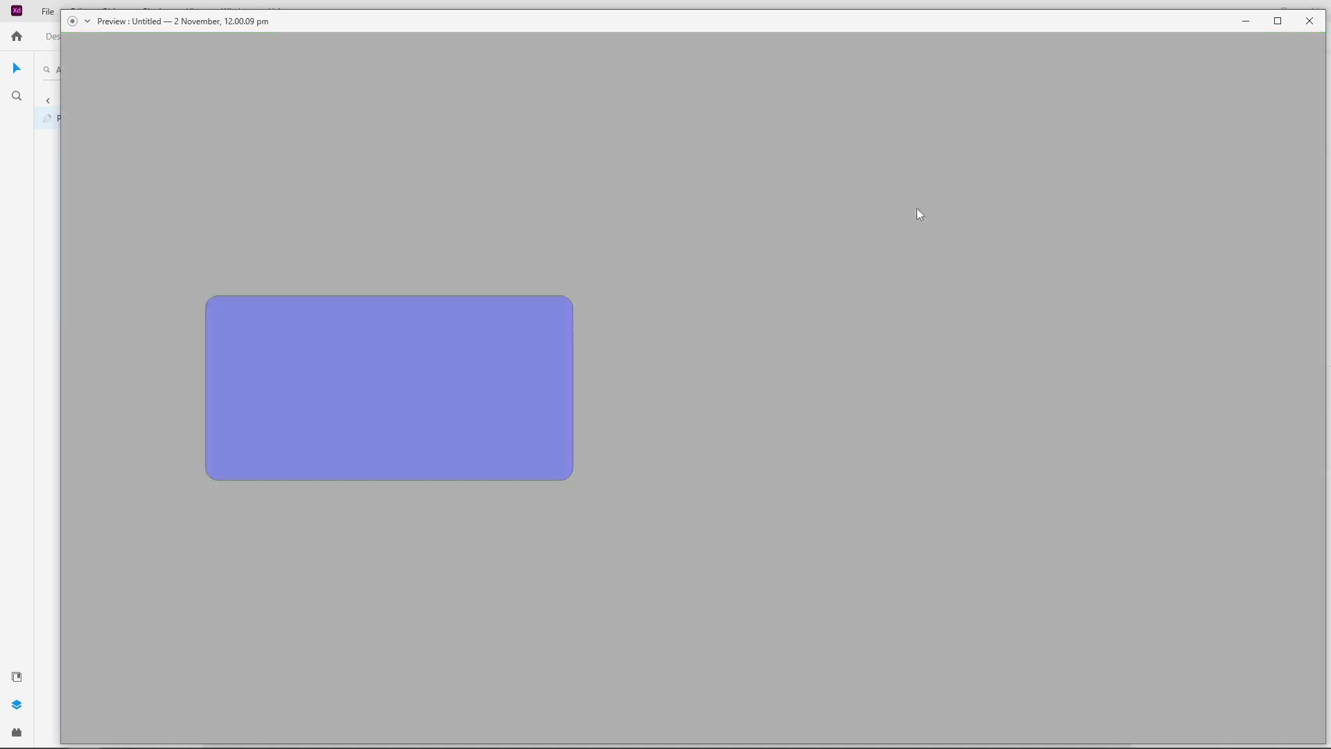
left_click(365, 381)
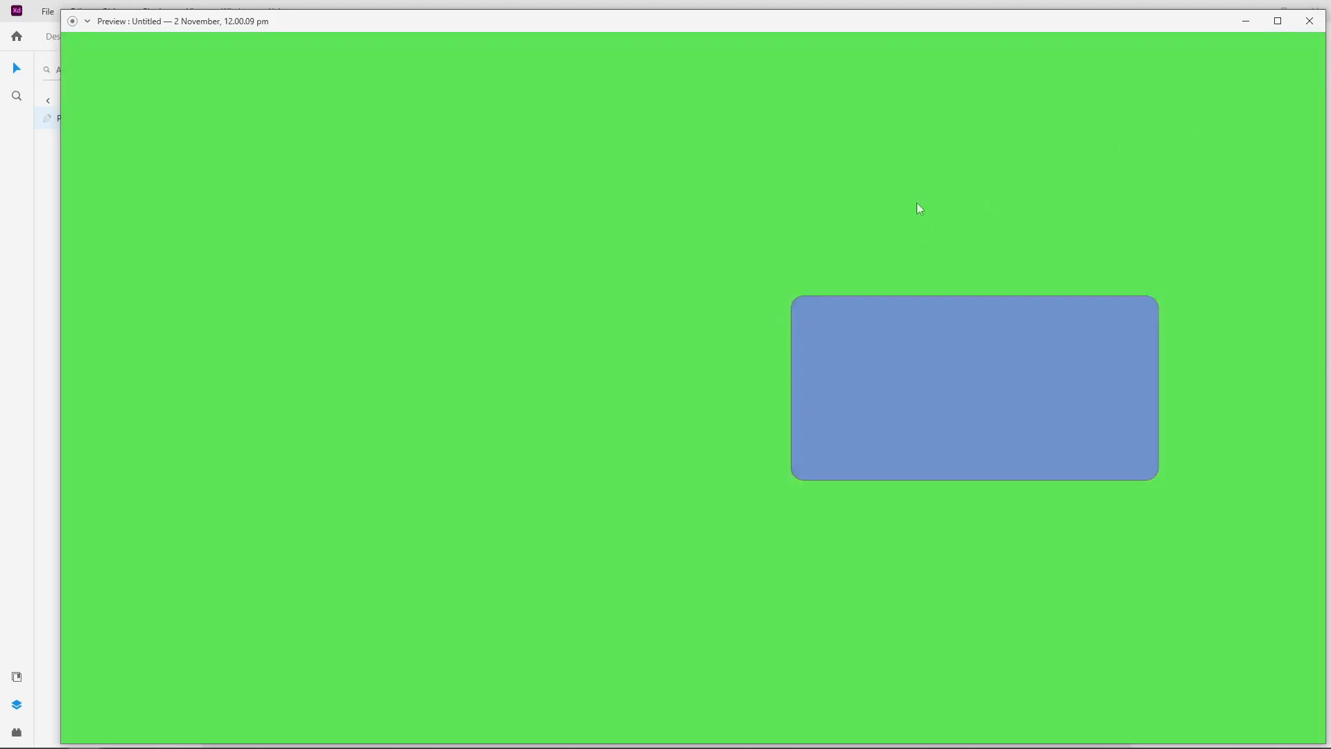
left_click(907, 404)
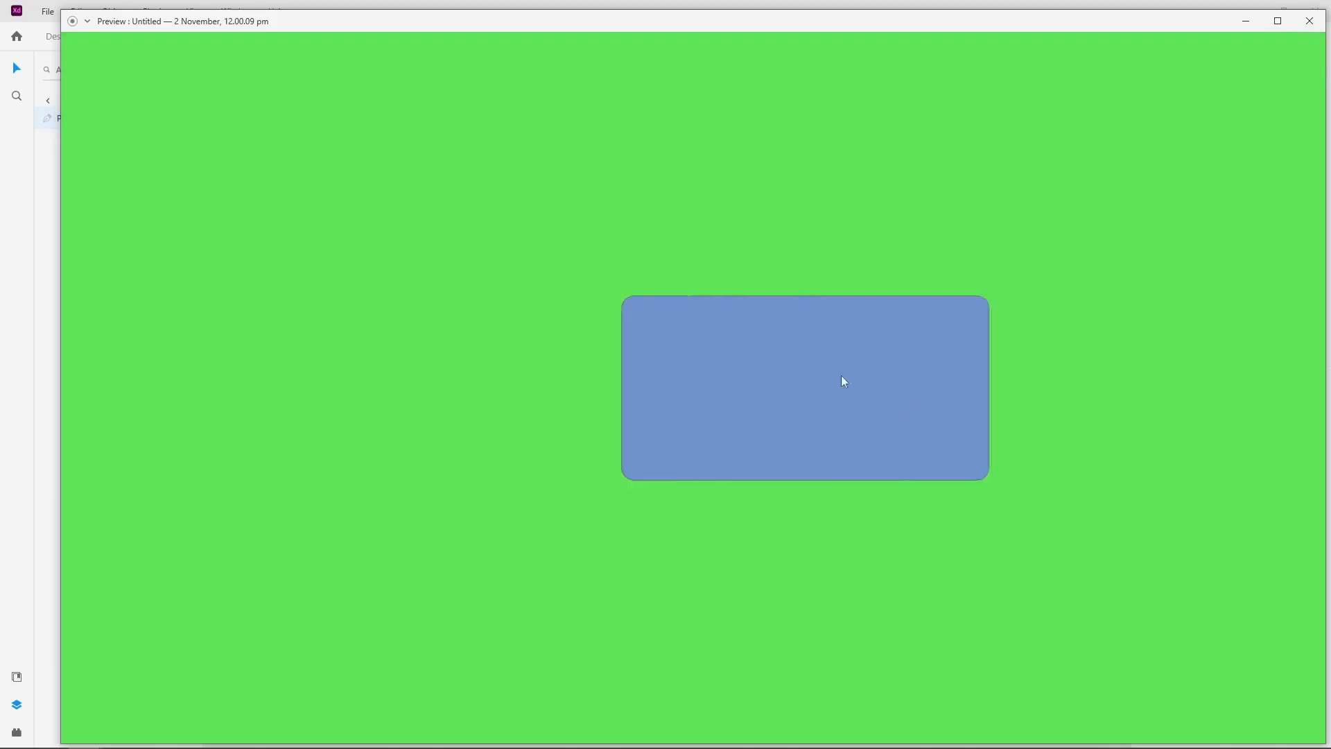
left_click(843, 381)
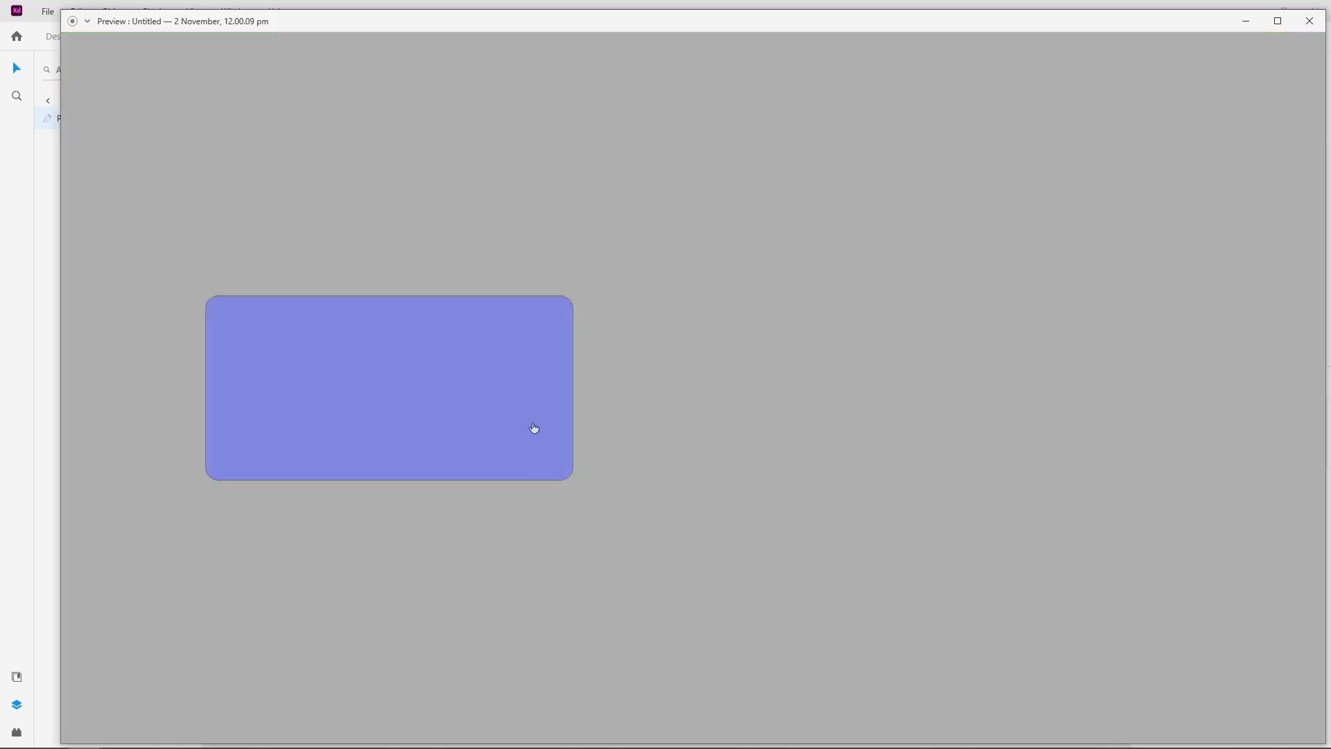
left_click(1297, 27)
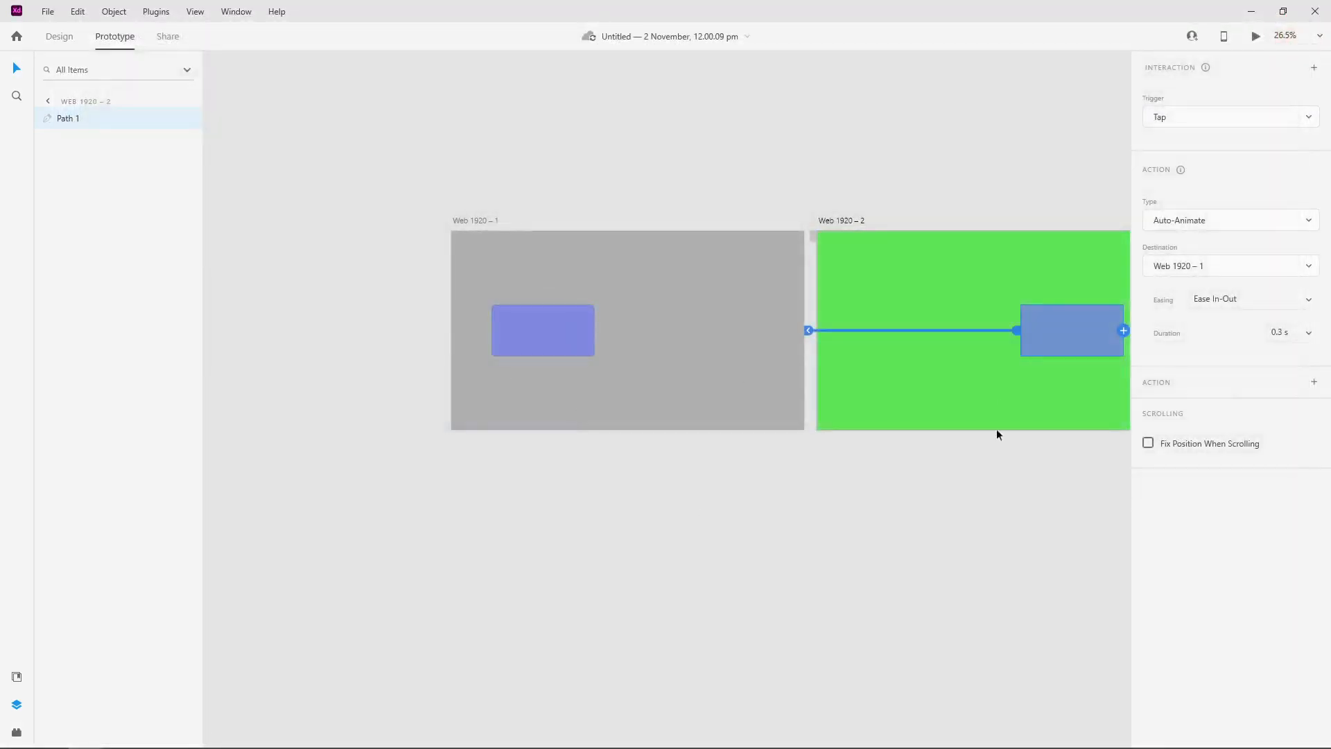
Step: Switch the document from Prototype mode back to Design mode
left_click(62, 38)
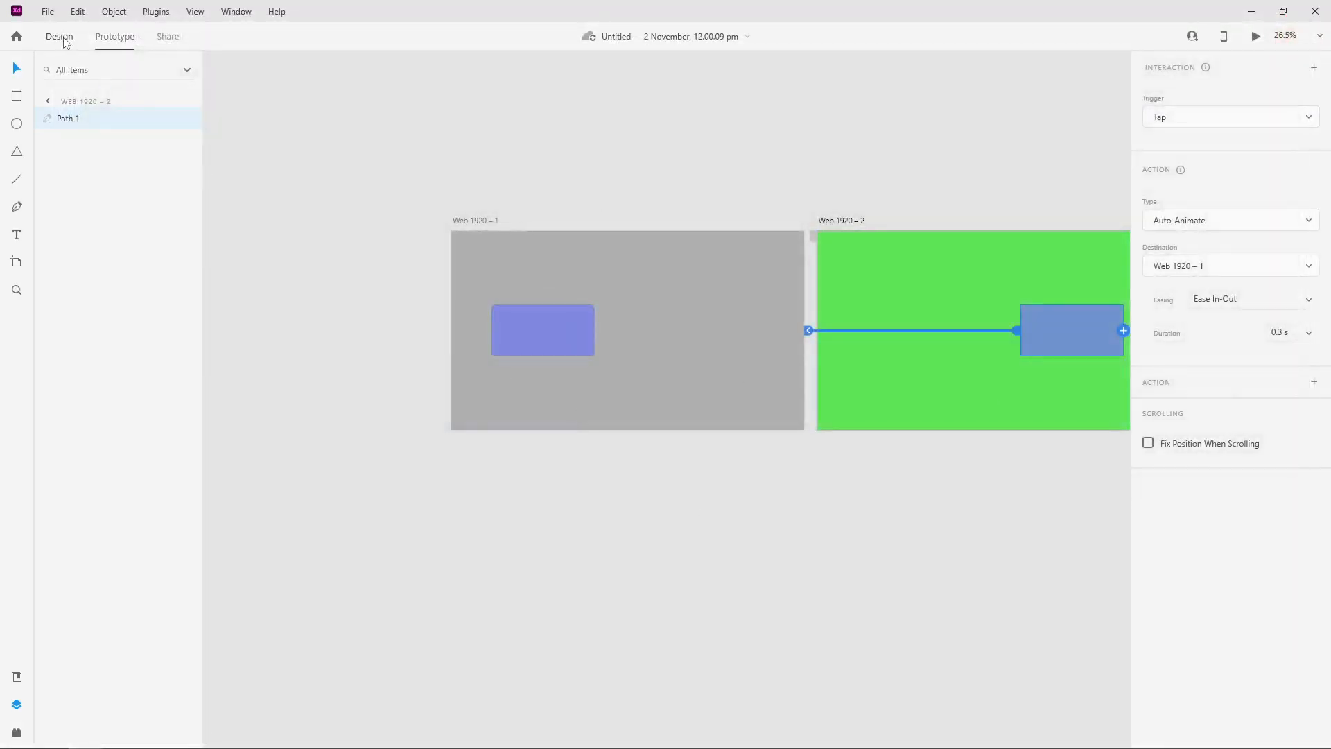